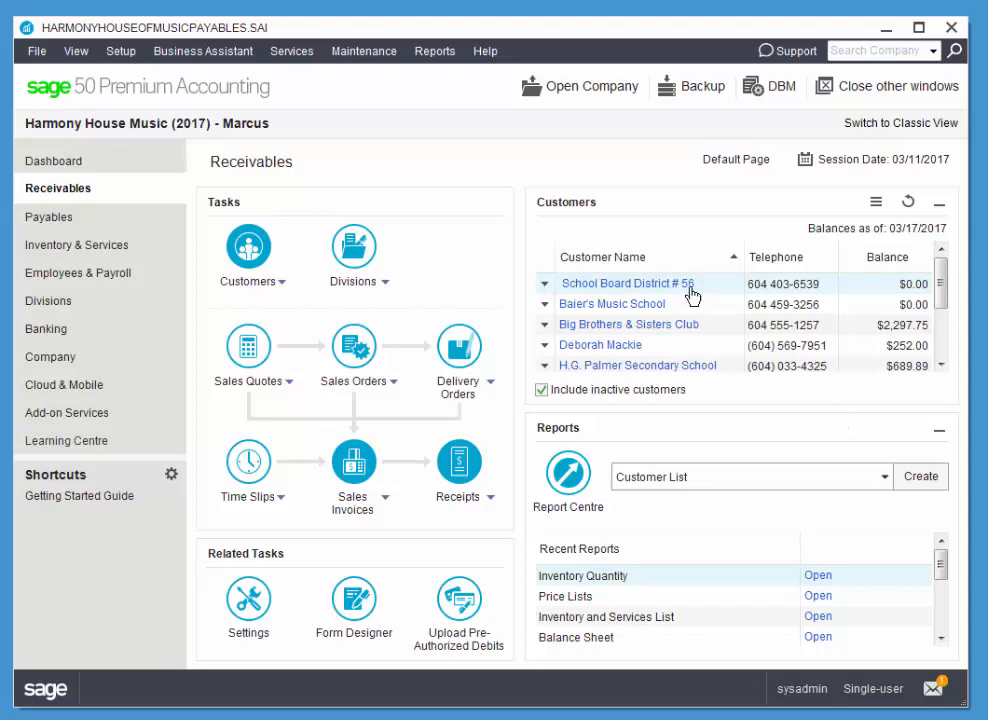
# Go from Receivables to the Payables page with its supplier list and purchasing tasks.
pyautogui.click(45, 222)
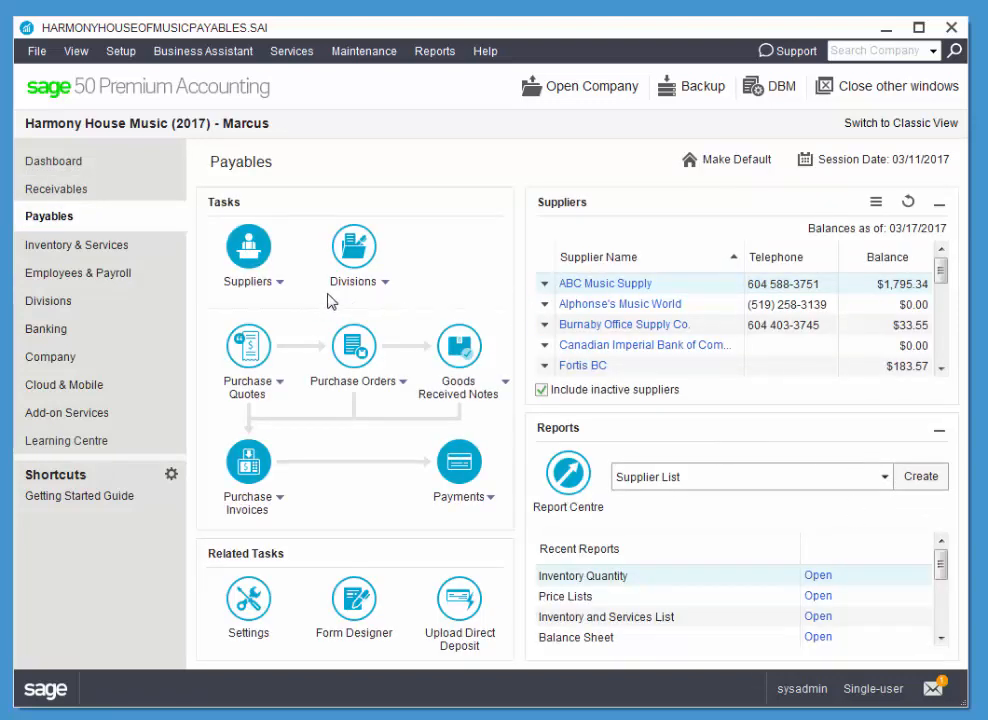
# Open and close an empty Add Supplier ledger, then bring up the Suppliers list window.
pyautogui.click(281, 288)
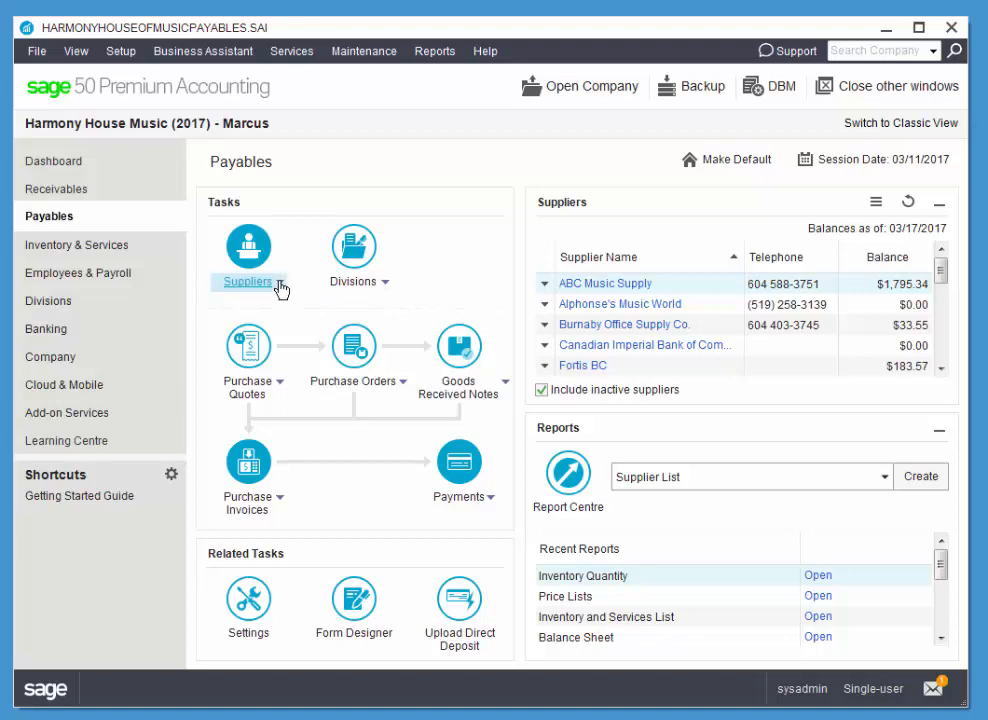
pyautogui.click(270, 325)
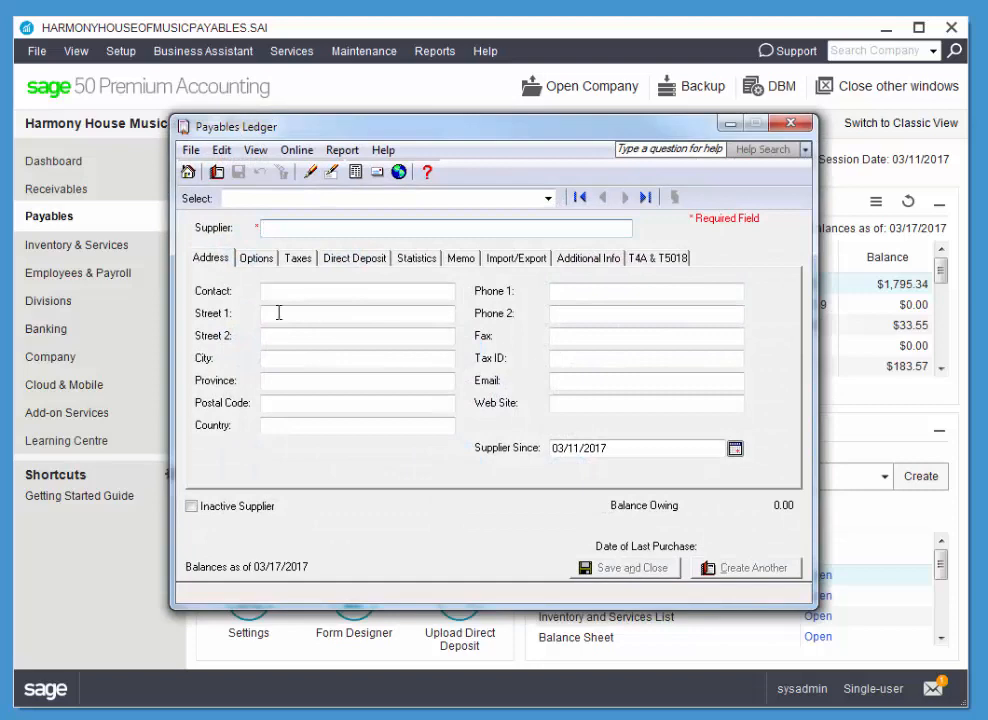
pyautogui.click(790, 124)
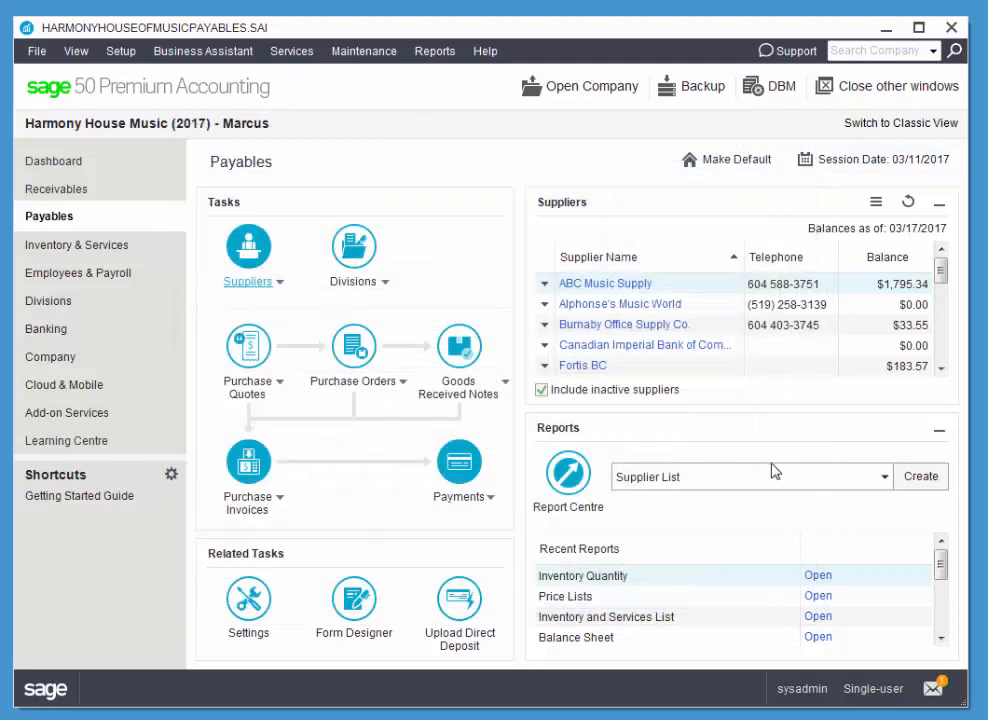
pyautogui.click(245, 246)
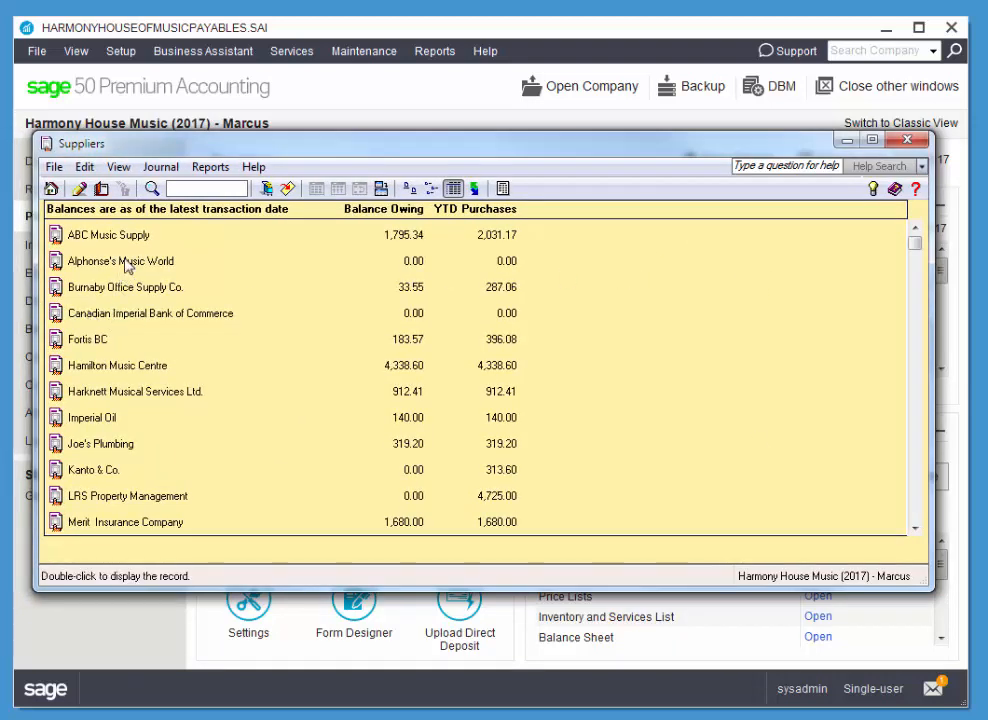
# Create a new supplier record named Geeks "R" Us from the Suppliers window.
pyautogui.click(101, 190)
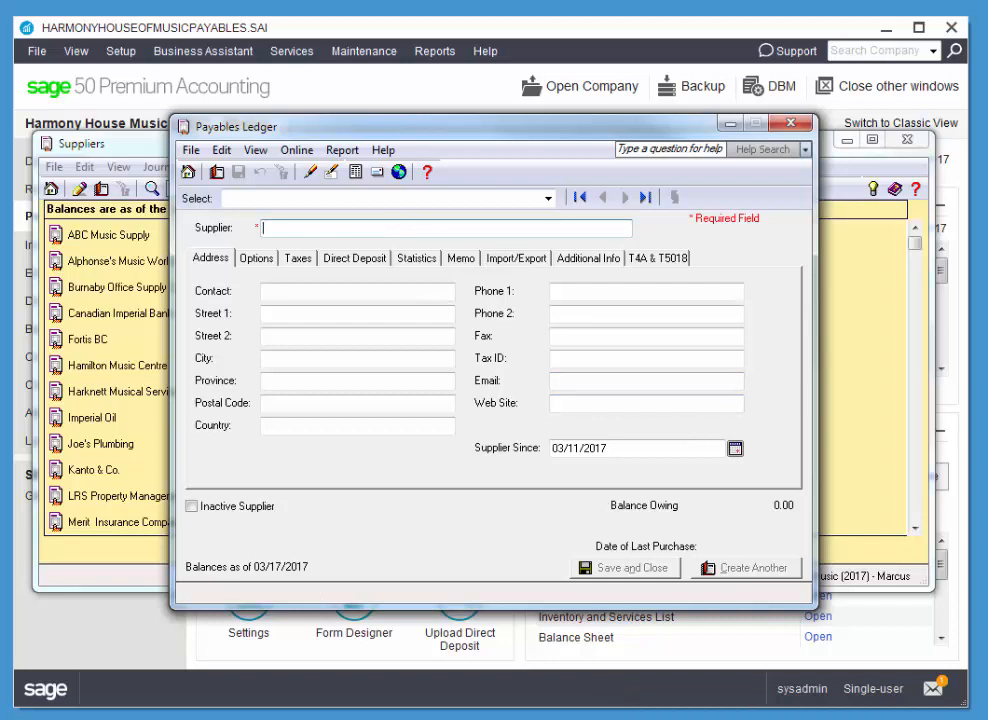
pyautogui.write('Geeks "R" Us')
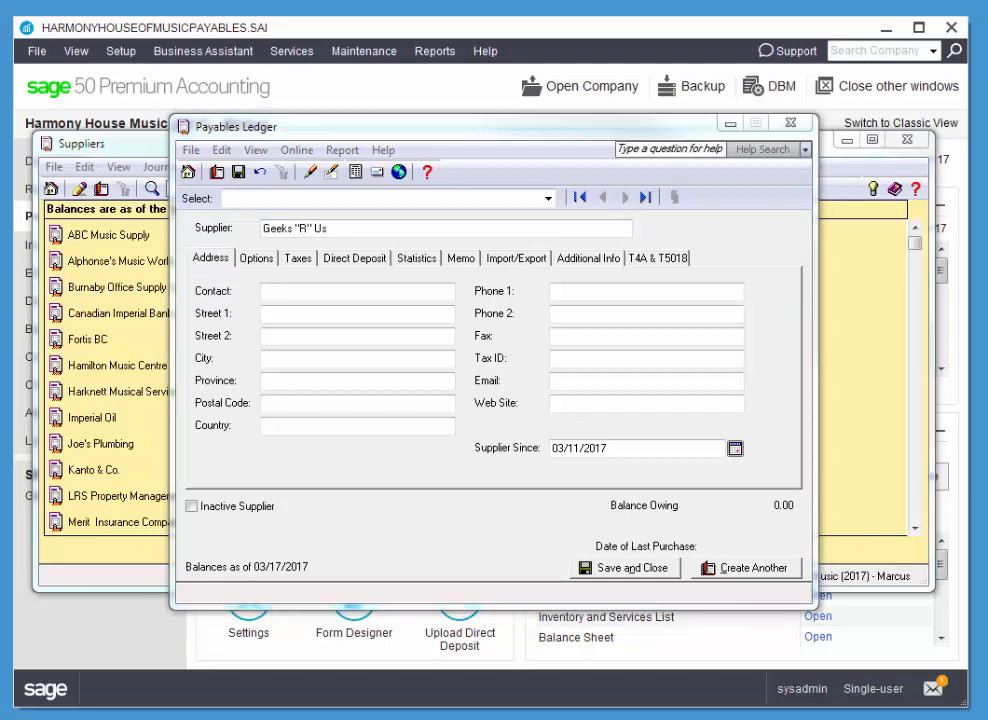
# Enter the contact person's name, the street address and the city.
pyautogui.click(362, 291)
pyautogui.click(384, 316)
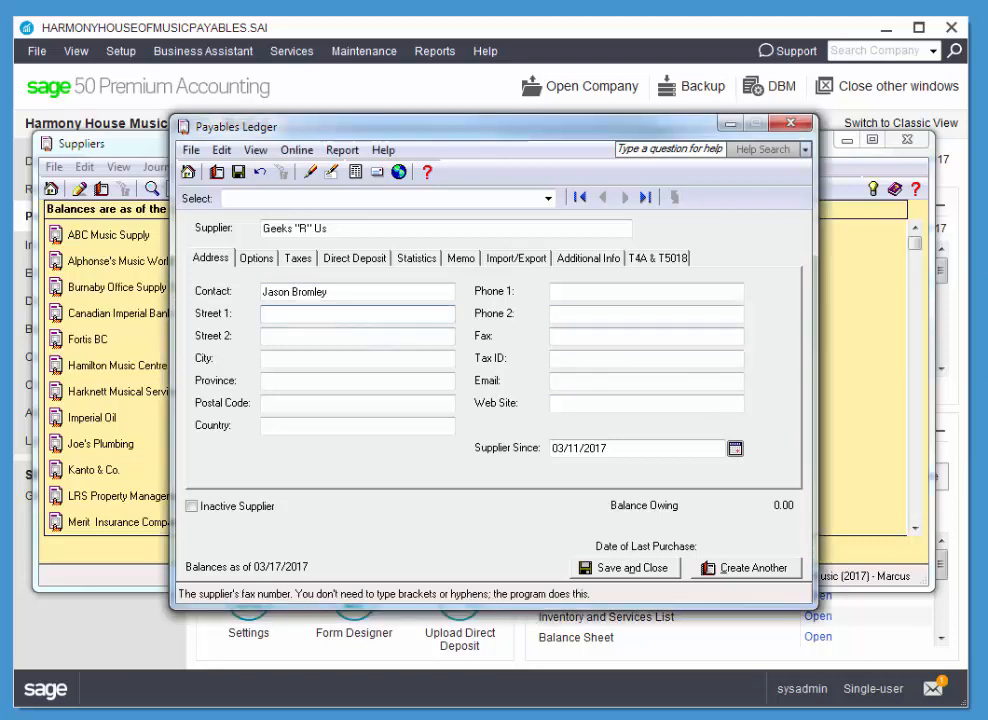
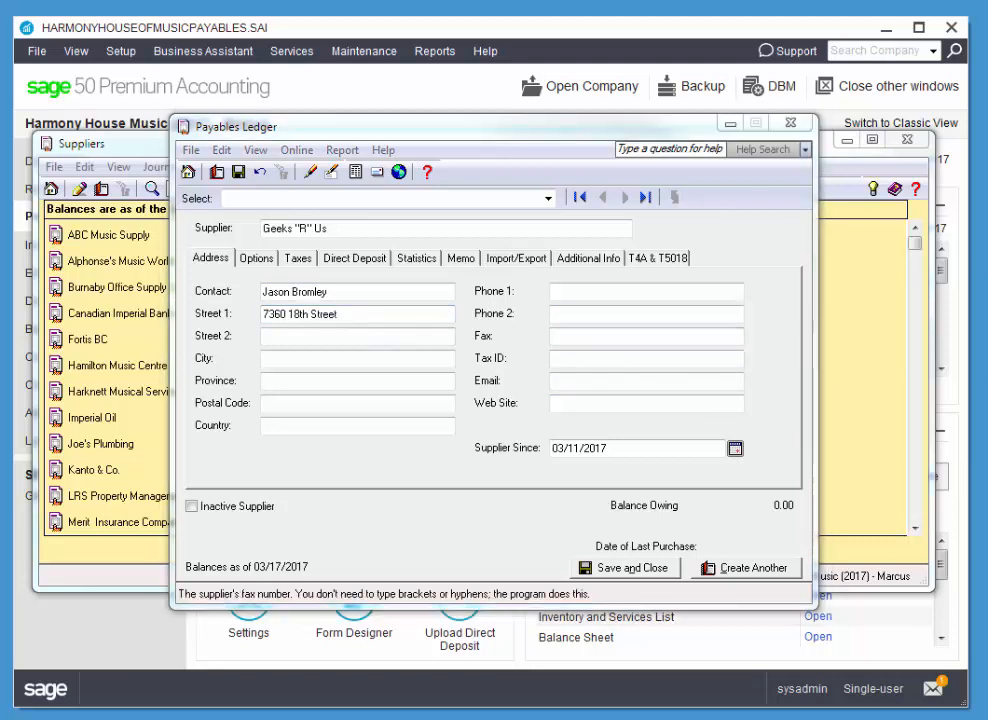
pyautogui.click(379, 359)
pyautogui.write('Burnaby')
# Fill in province BC, the postal code, and Canada as the country.
pyautogui.press('Tab')
pyautogui.write('BC')
pyautogui.press('Tab')
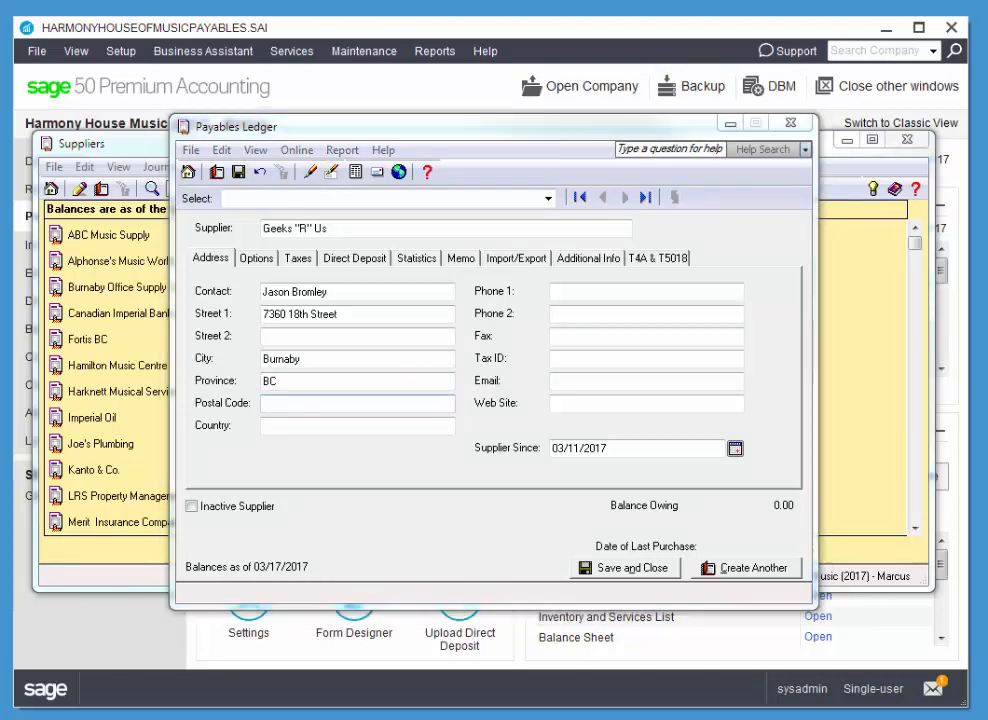
pyautogui.press('Tab')
pyautogui.click(309, 401)
pyautogui.write('V3n2z4')
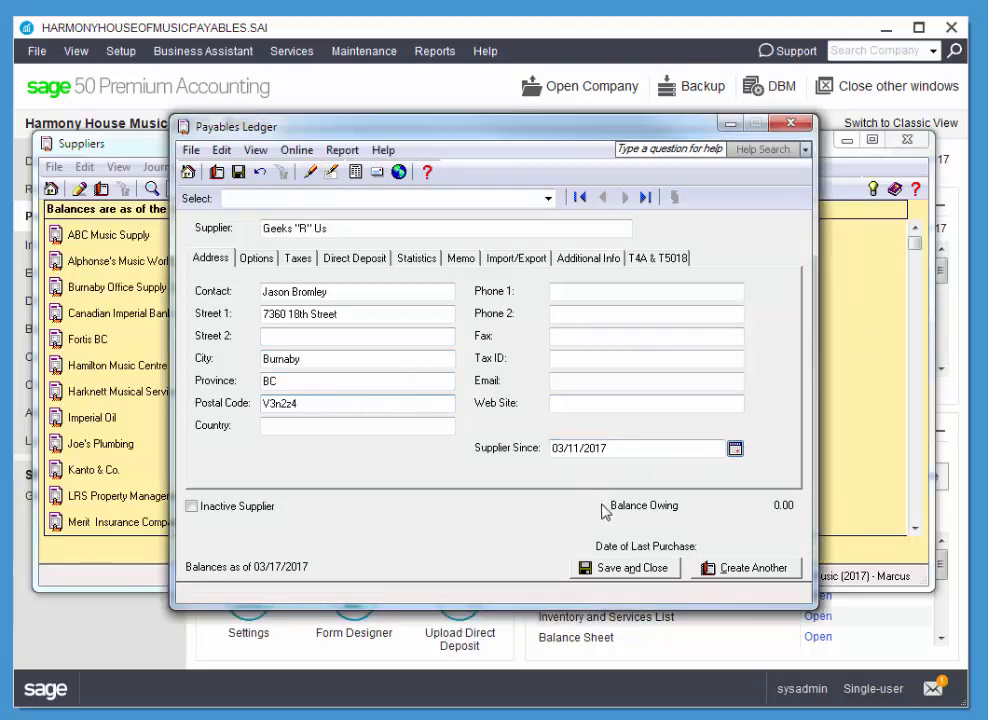
pyautogui.press('Tab')
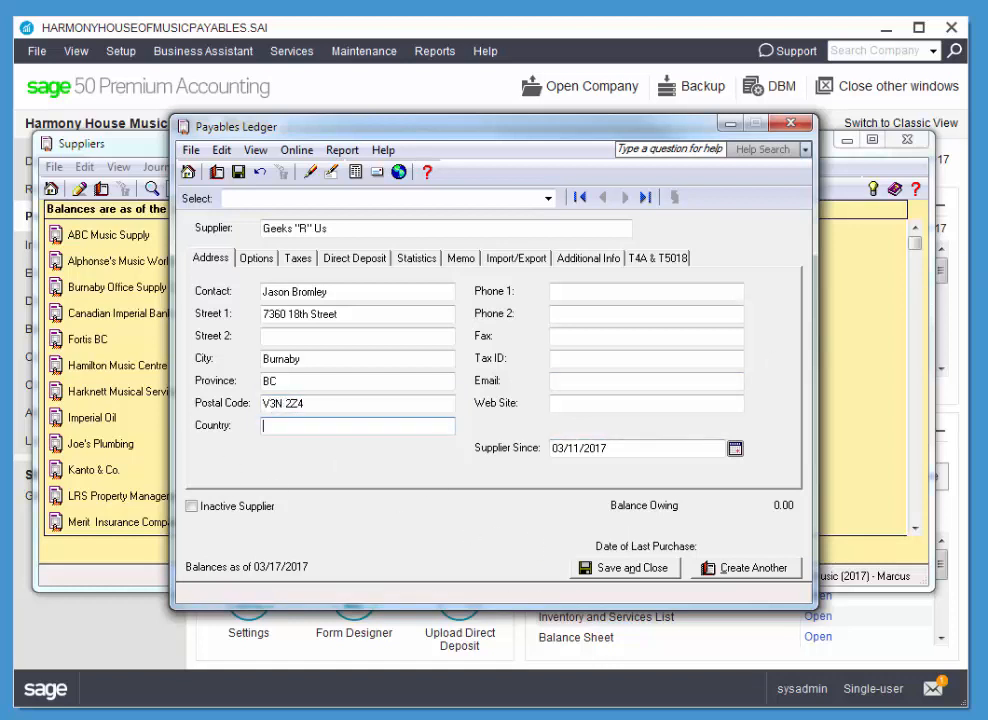
pyautogui.click(344, 425)
pyautogui.write('Canada')
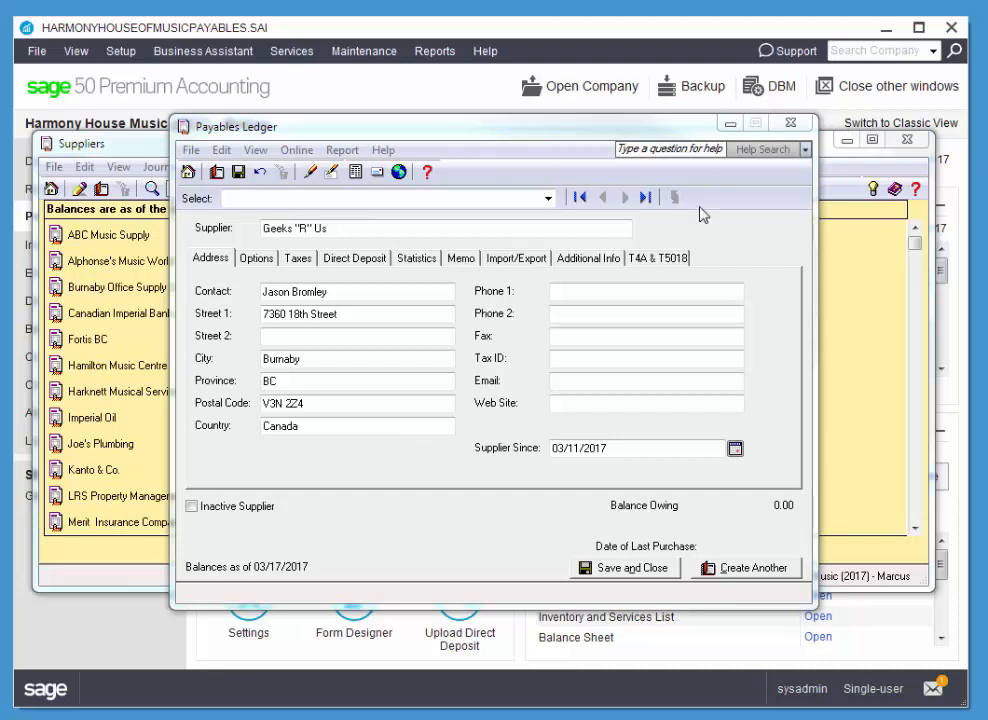
pyautogui.click(646, 290)
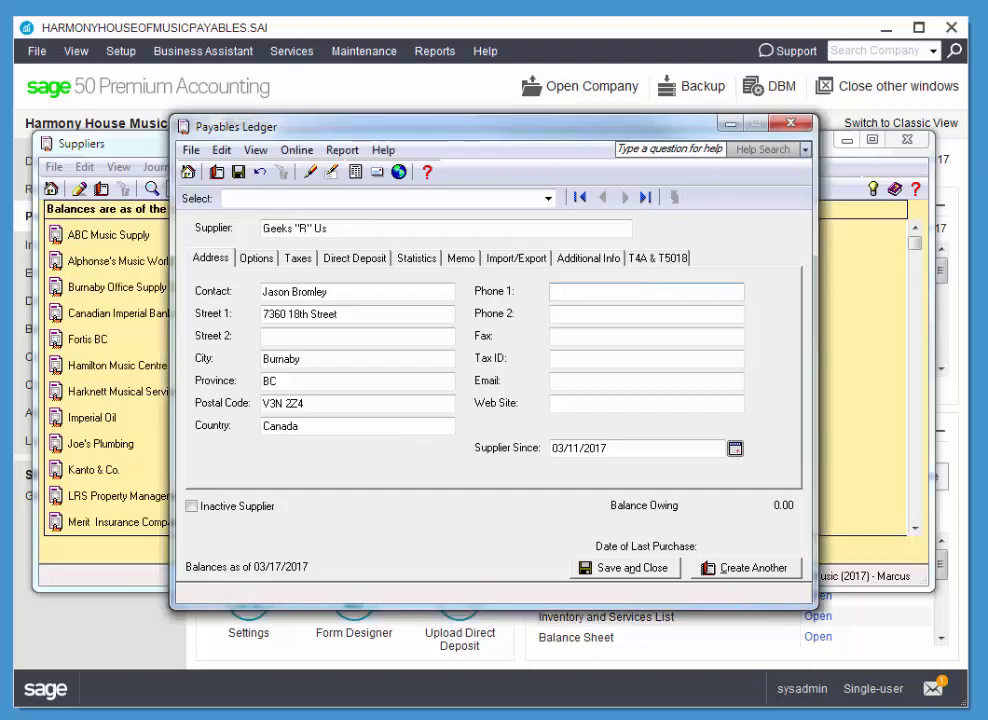
# Enter the main phone number and change Supplier Since to Feb 28 (02/28/2017).
pyautogui.click(606, 316)
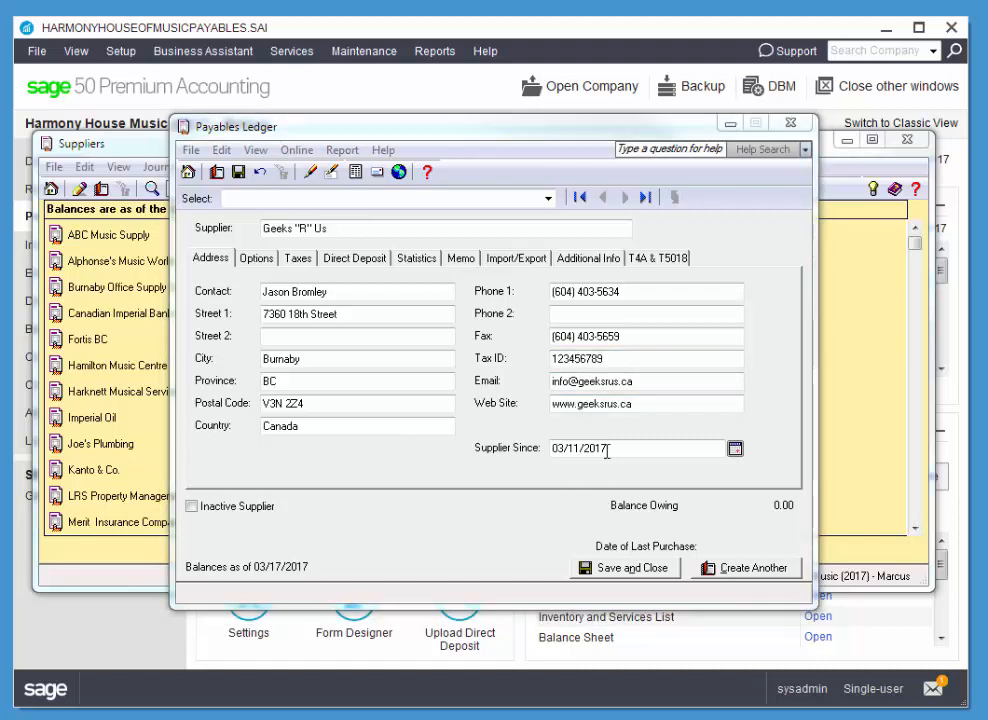
pyautogui.moveTo(608, 450); pyautogui.dragTo(514, 459)
pyautogui.write('Feb 28')
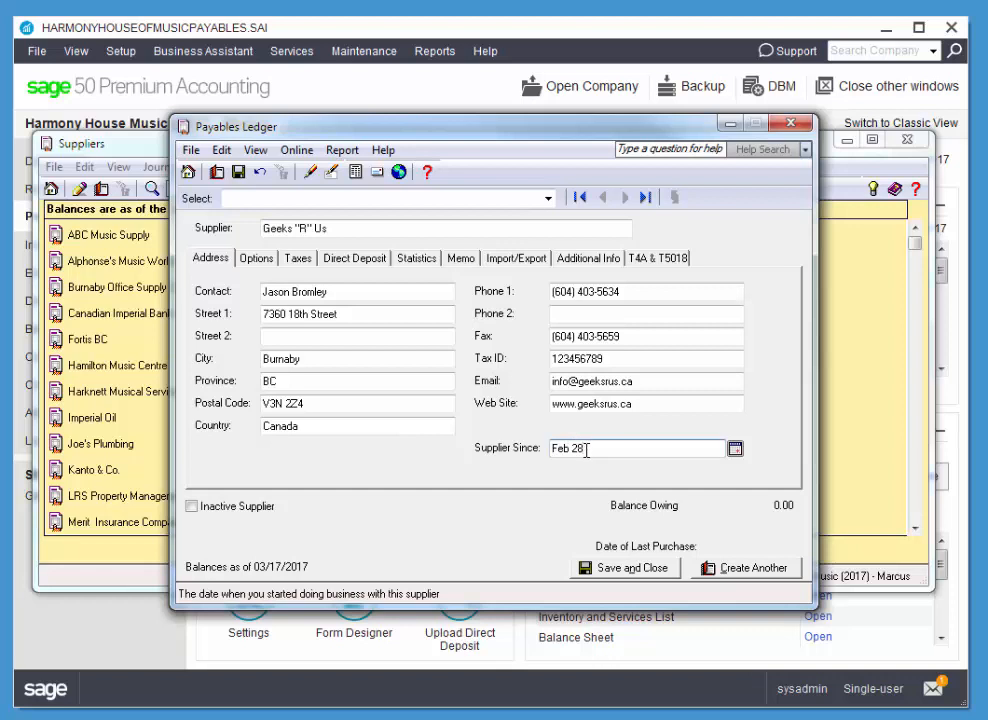
pyautogui.click(735, 450)
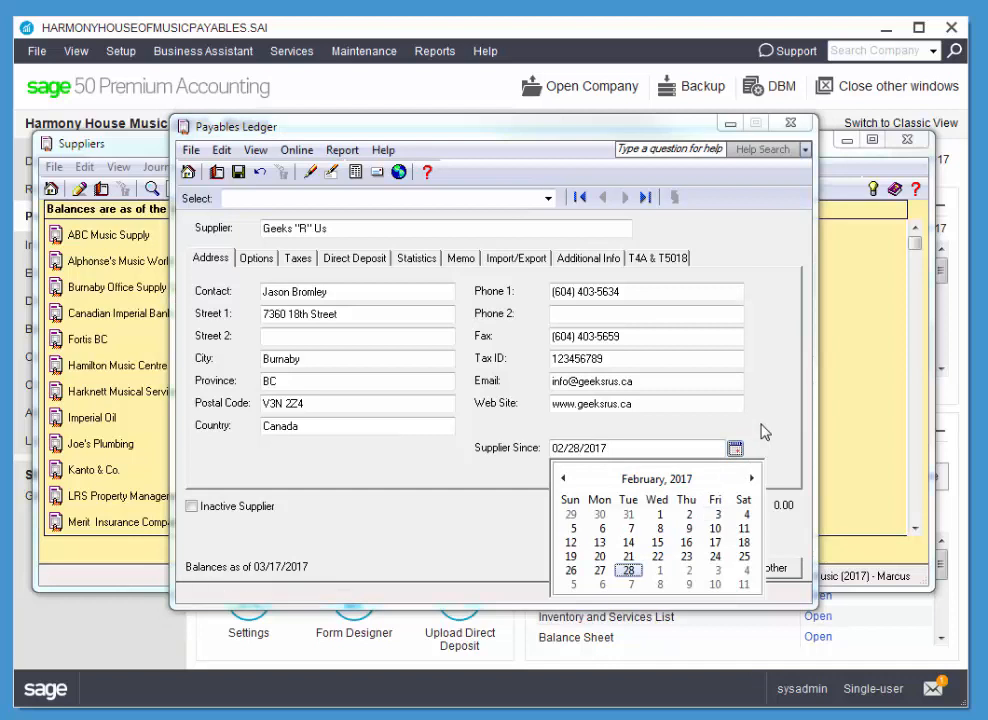
pyautogui.click(762, 429)
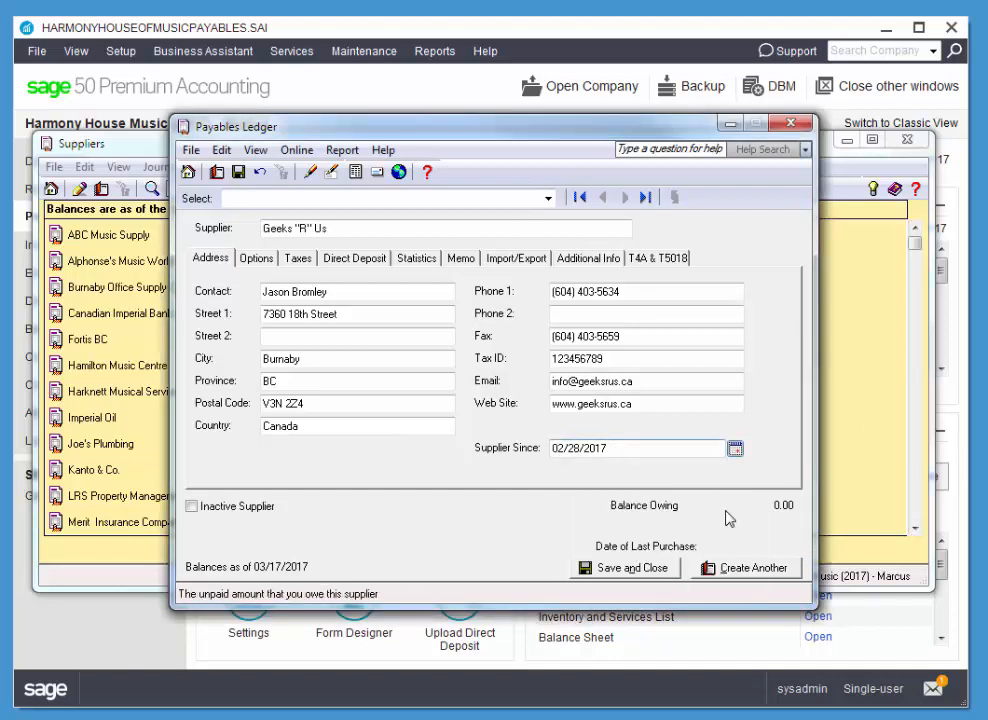
# Set expense account 5765 Repair & Maintenance and terms of 2% in 10 days, net 30.
pyautogui.click(255, 258)
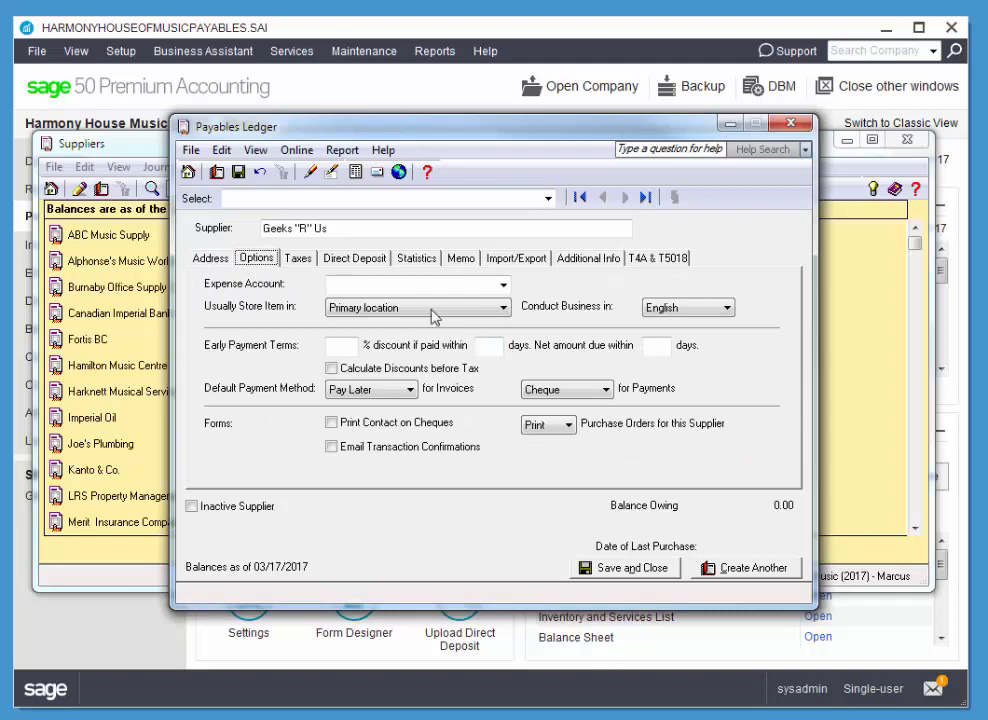
pyautogui.click(504, 286)
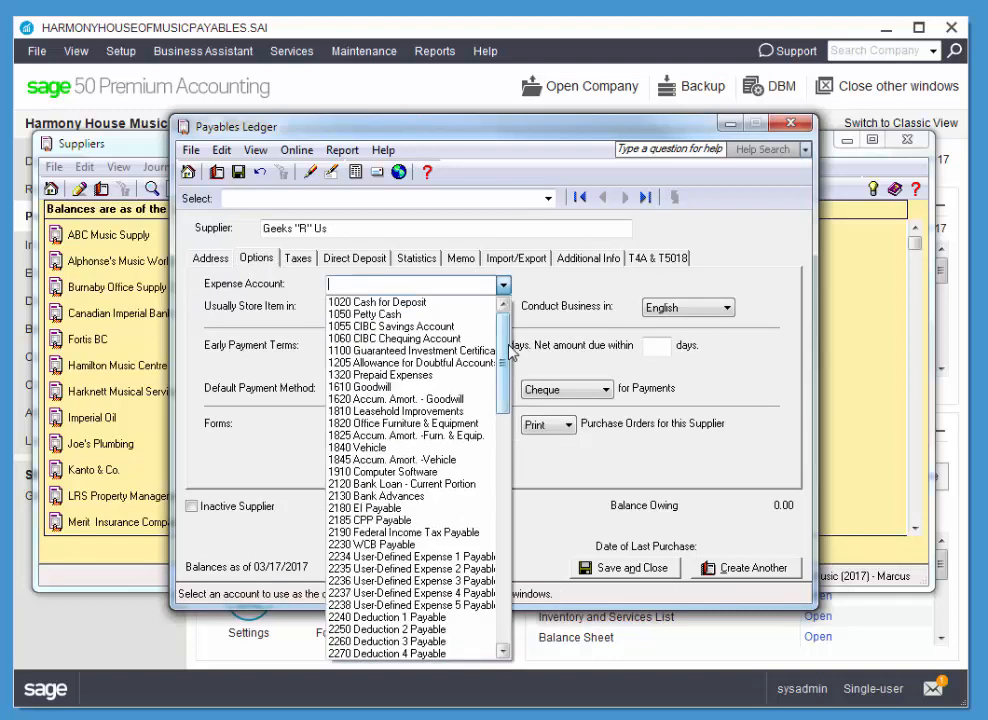
pyautogui.moveTo(503, 305); pyautogui.dragTo(525, 622)
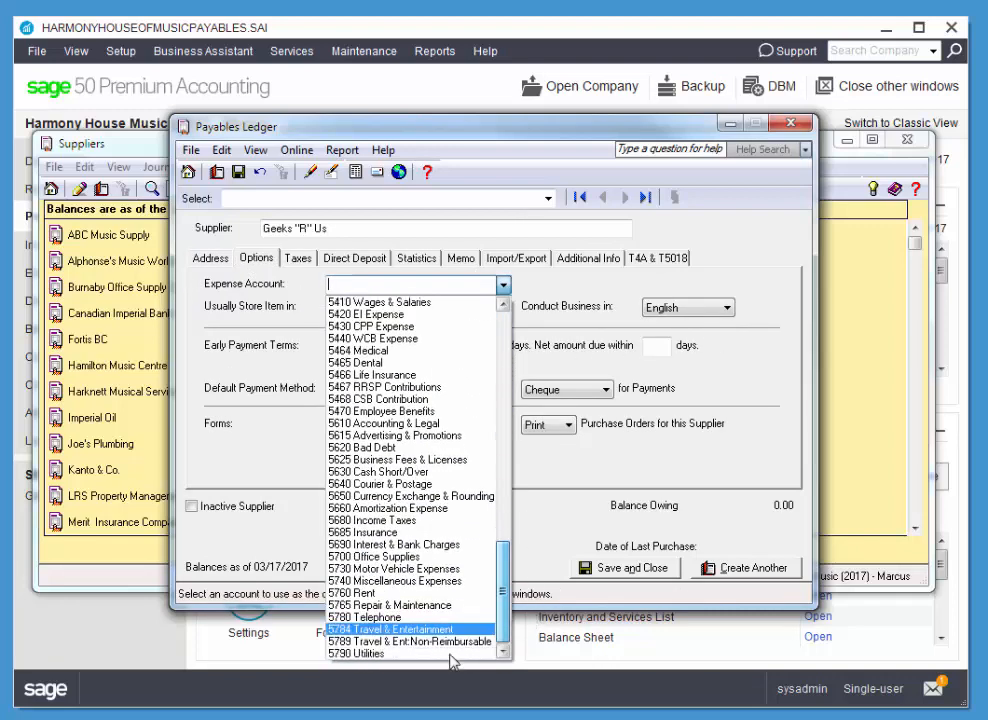
pyautogui.click(377, 606)
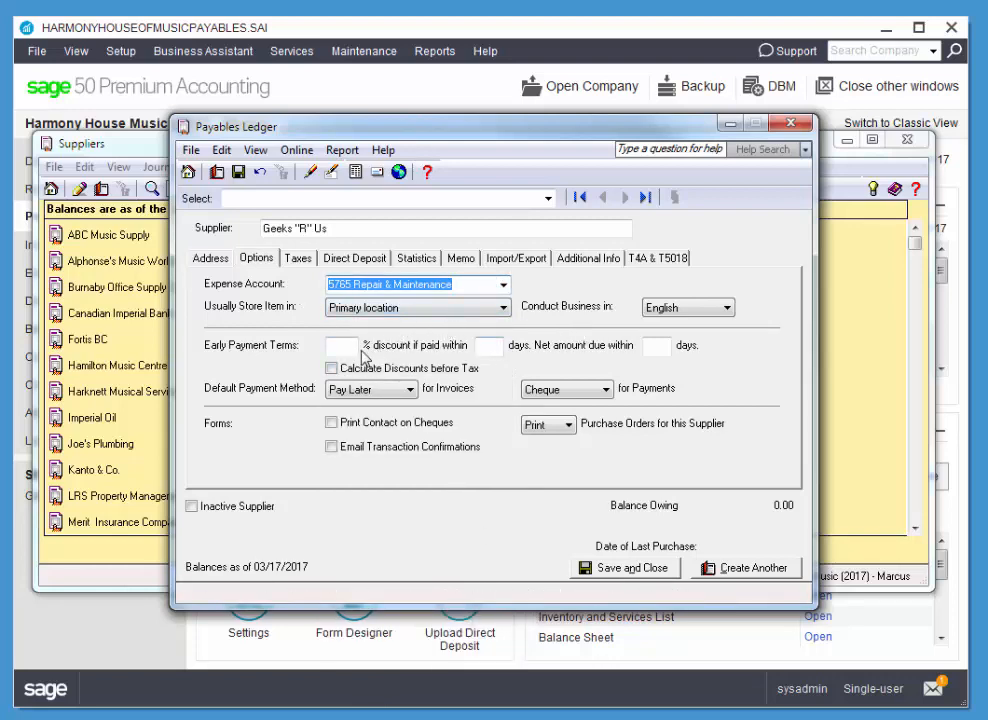
pyautogui.click(343, 345)
pyautogui.write('2')
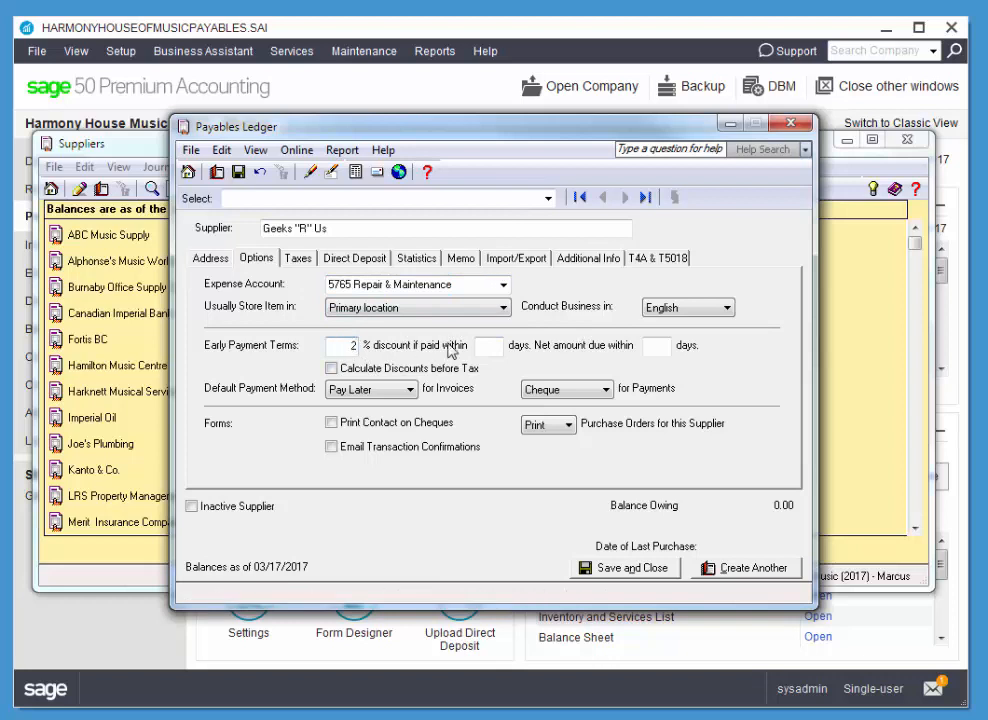
pyautogui.click(500, 346)
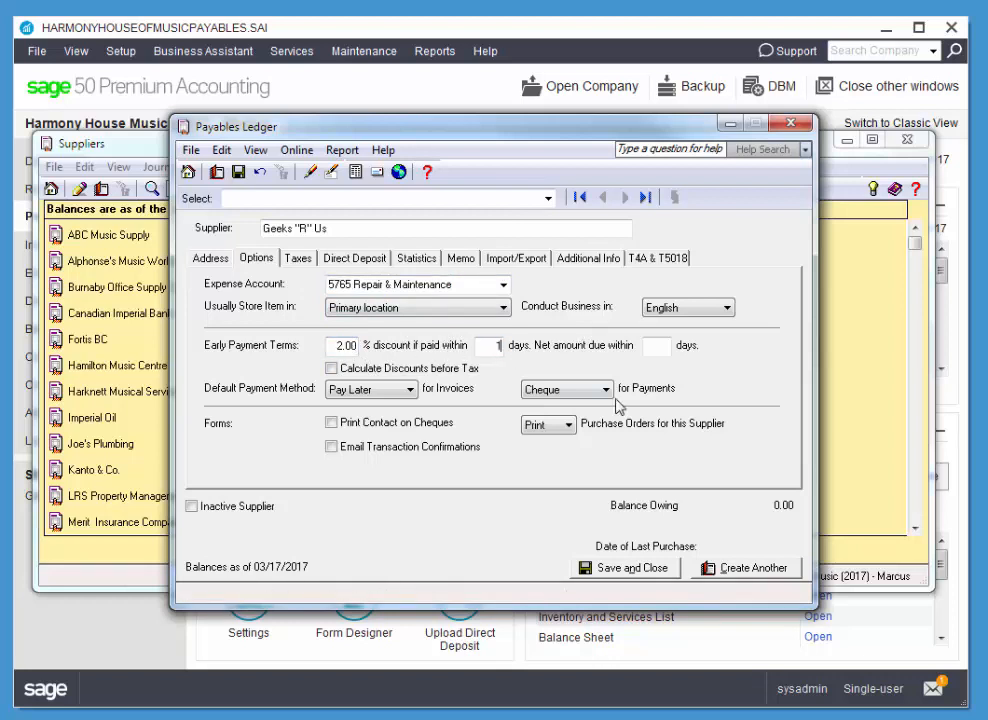
pyautogui.press('Tab')
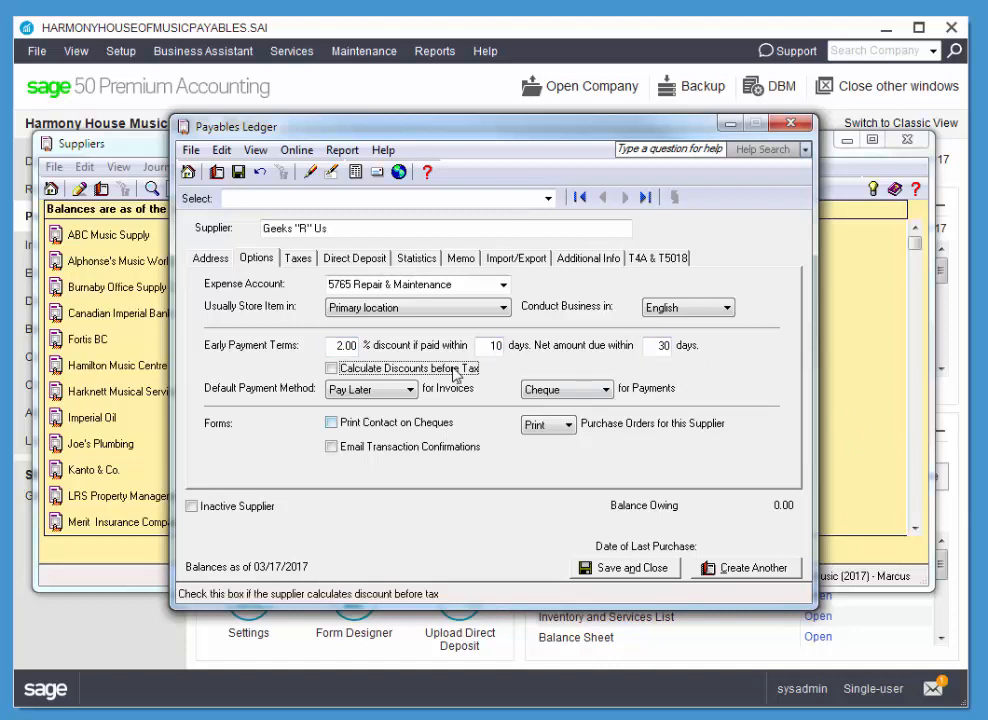
# Tick Calculate Discounts before Tax, keep Pay Later for invoices, and print contact on cheques.
pyautogui.click(334, 370)
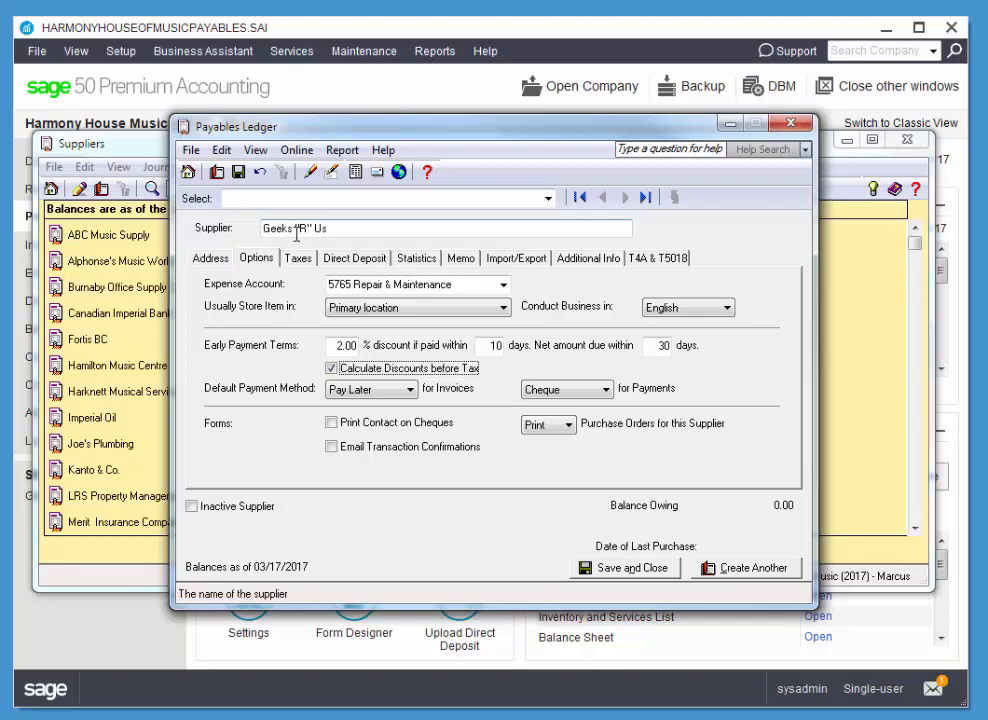
pyautogui.click(357, 390)
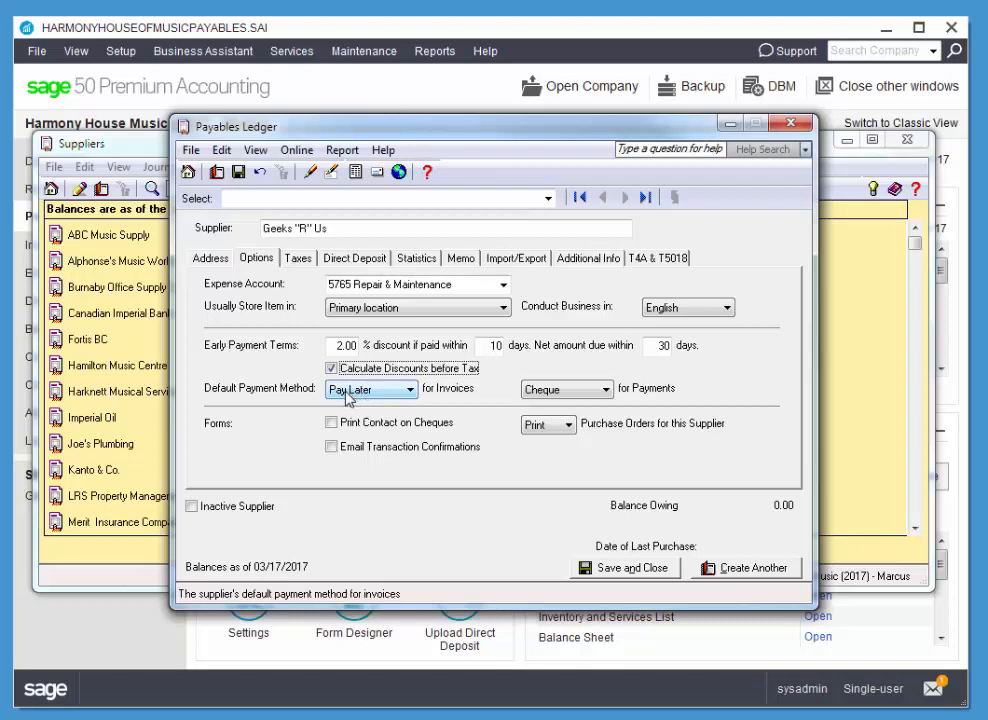
pyautogui.click(377, 392)
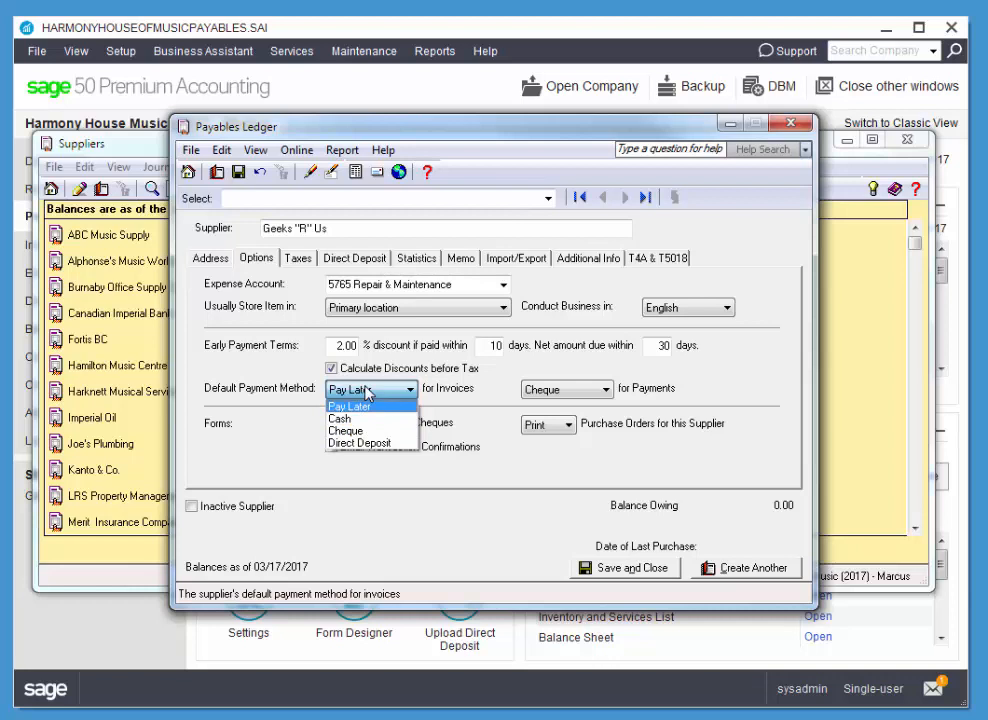
pyautogui.click(364, 406)
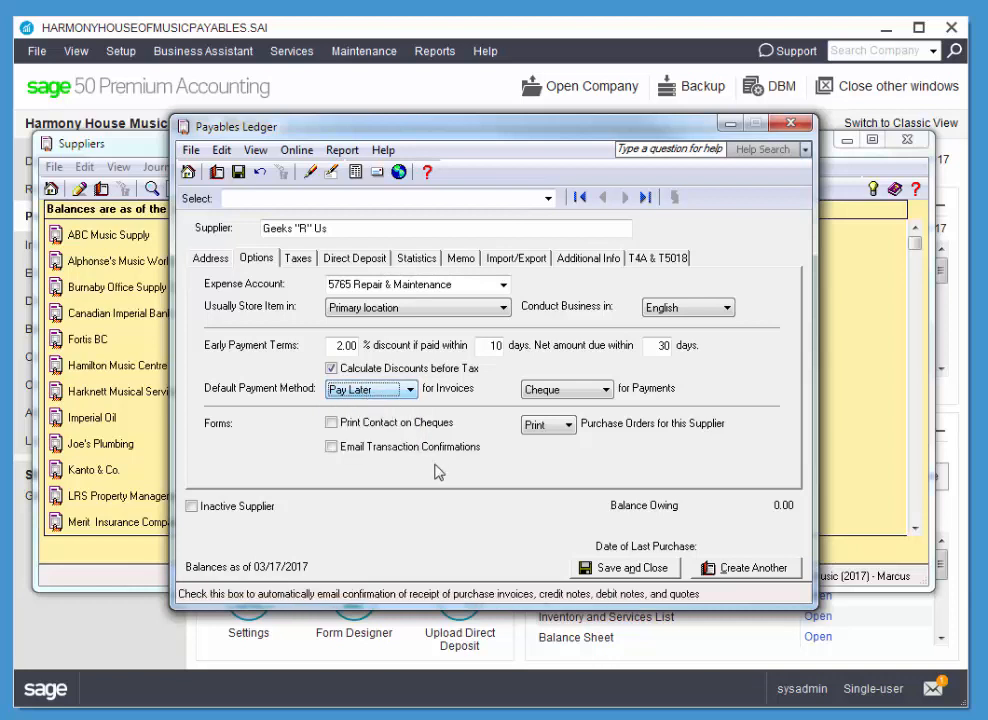
pyautogui.click(338, 427)
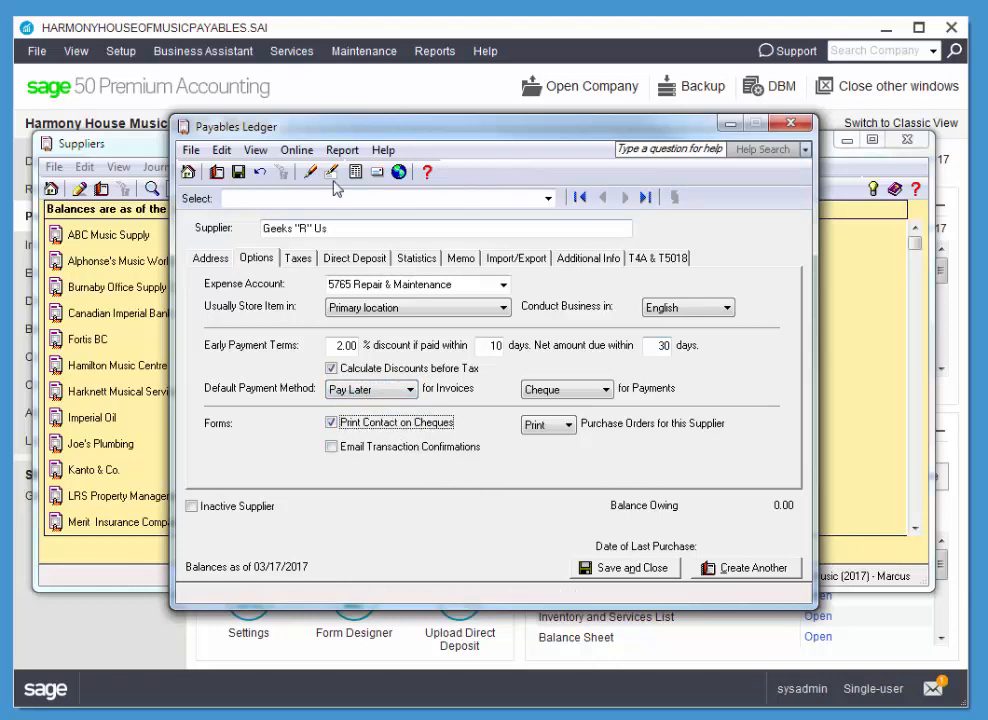
# Choose GP - GST 5% PST 7% as the supplier's tax code on the Taxes tab.
pyautogui.click(296, 258)
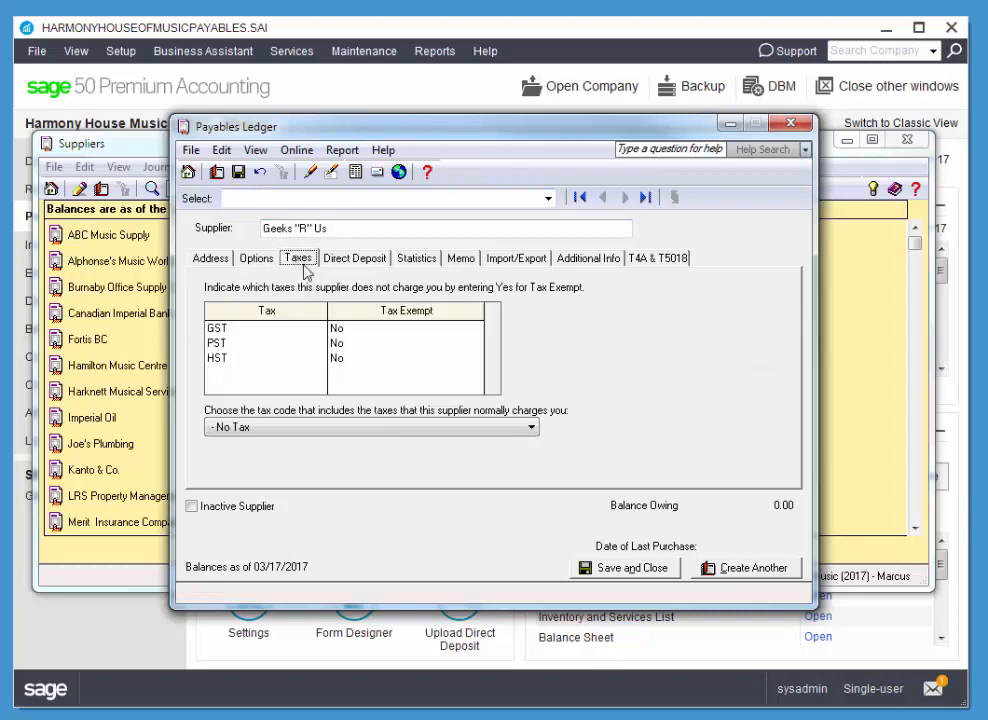
pyautogui.click(362, 434)
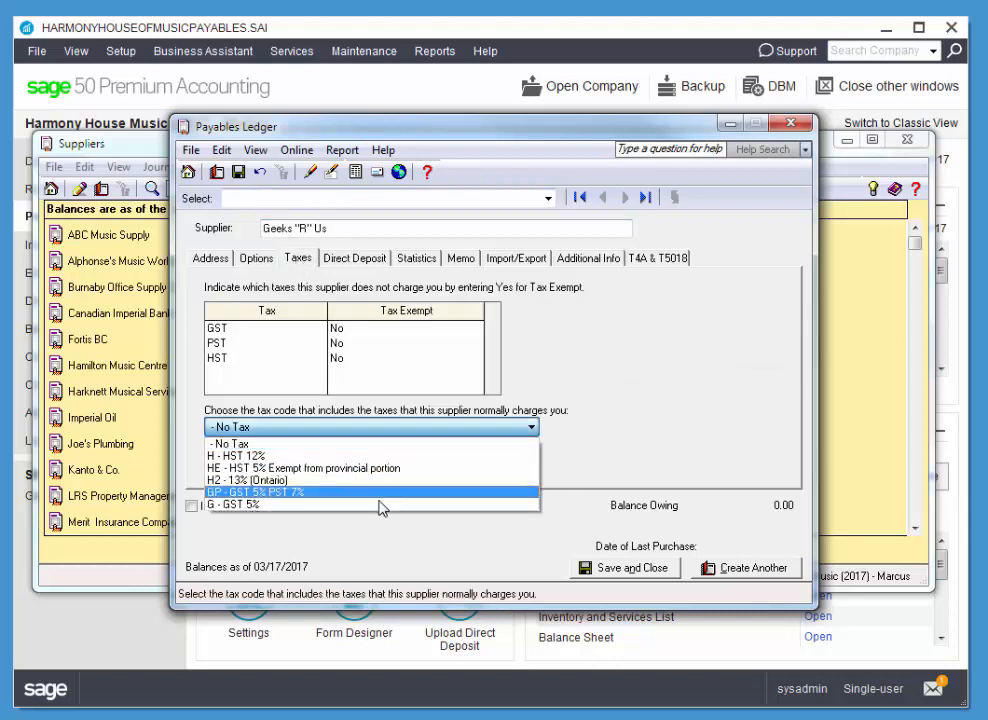
pyautogui.click(285, 492)
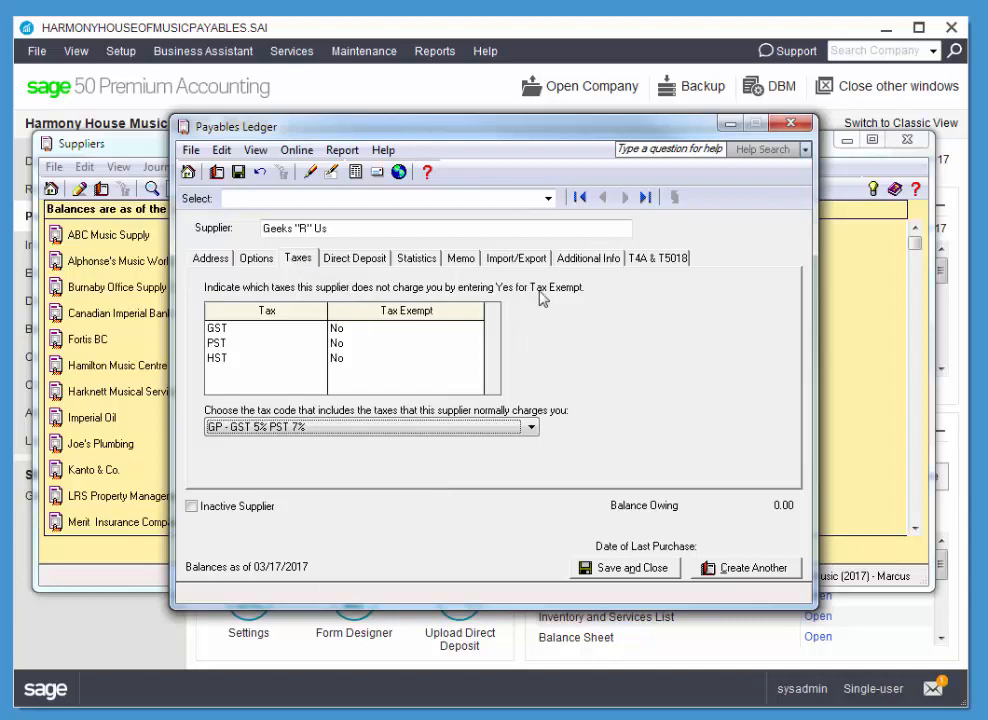
pyautogui.click(461, 258)
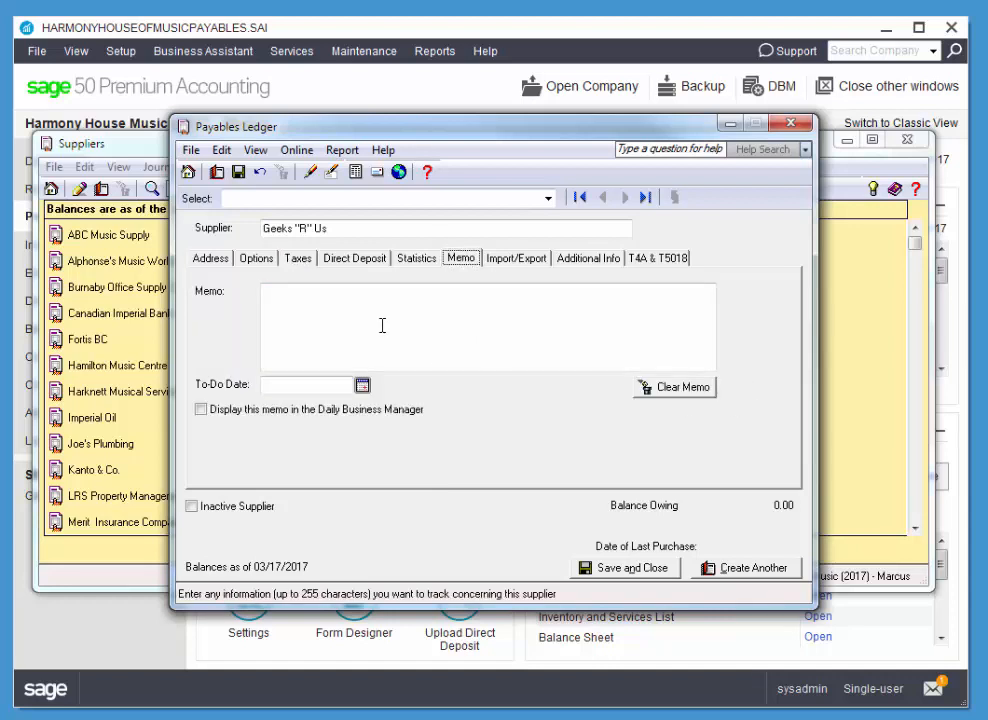
# Paste the systems-upgrade memo minus its date, set to-do date Mar. 14, show in Daily Business Manager.
pyautogui.write('Call Jason to discuss the advisability of upgrading our computer systems Mar. 14')
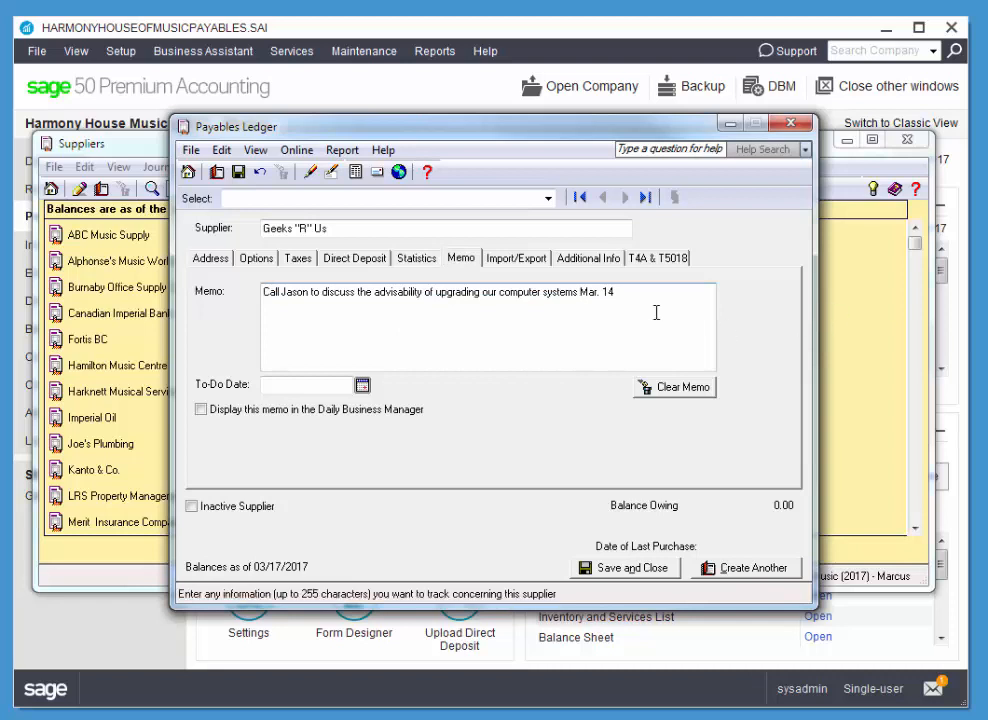
pyautogui.moveTo(635, 294); pyautogui.dragTo(580, 291)
pyautogui.press('Delete')
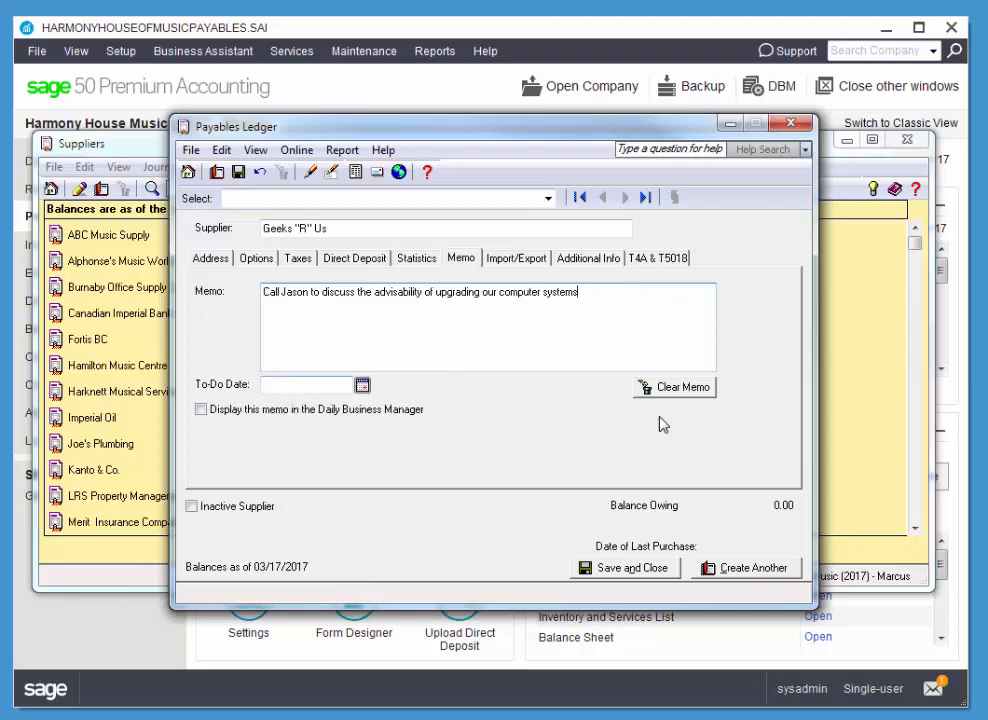
pyautogui.click(331, 386)
pyautogui.write('Mar. 14')
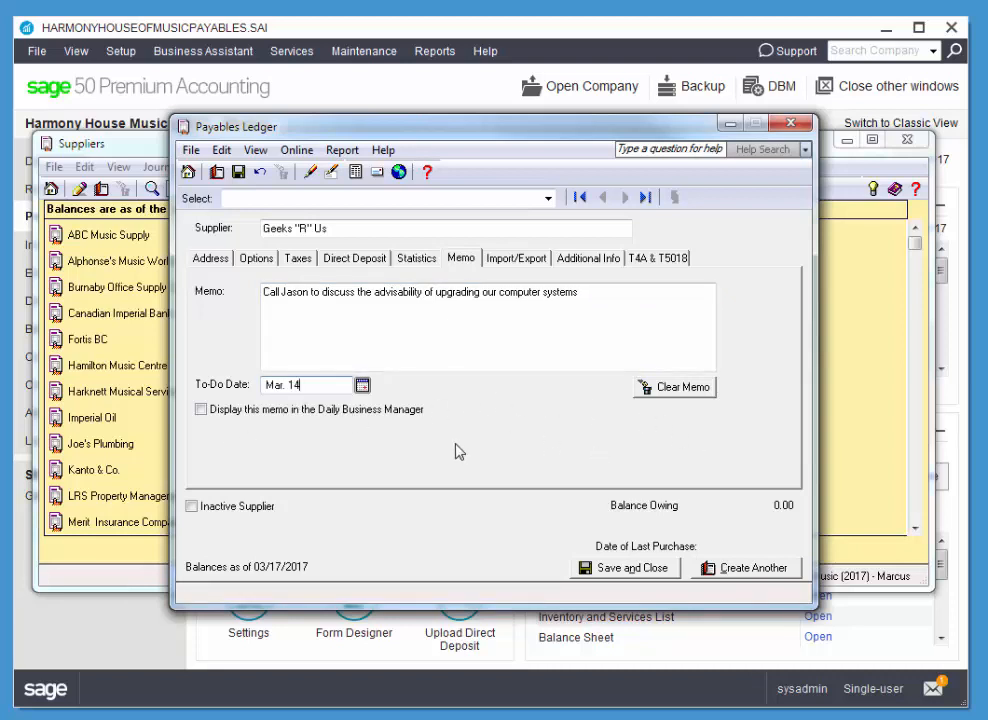
pyautogui.click(204, 412)
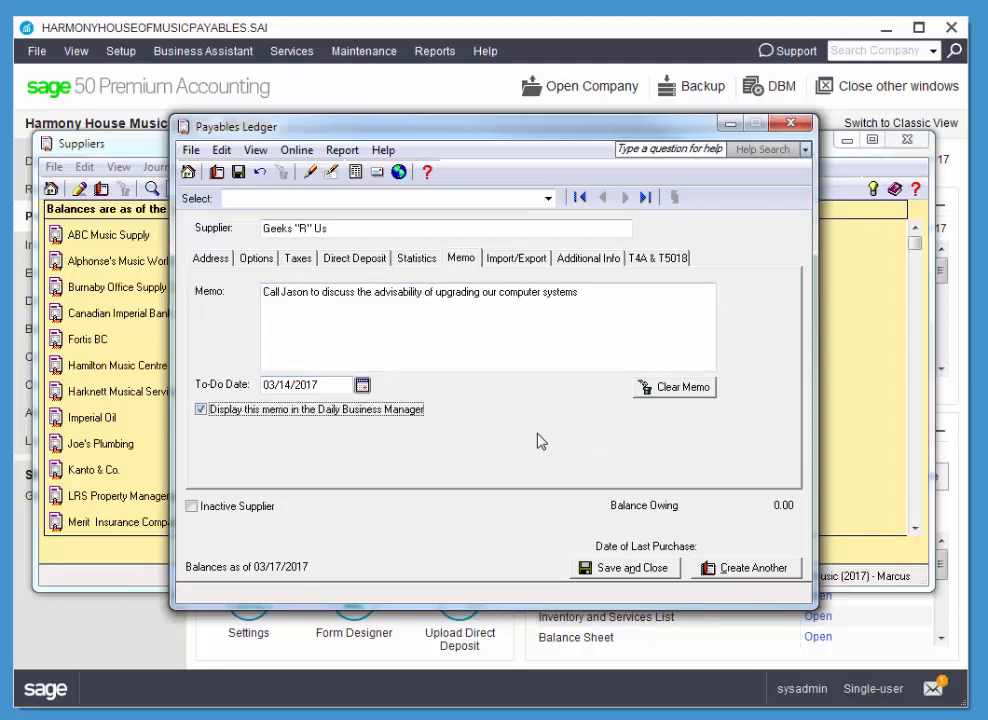
# Save and close the Geeks "R" Us record, answering Yes to the Tax ID warning.
pyautogui.click(625, 567)
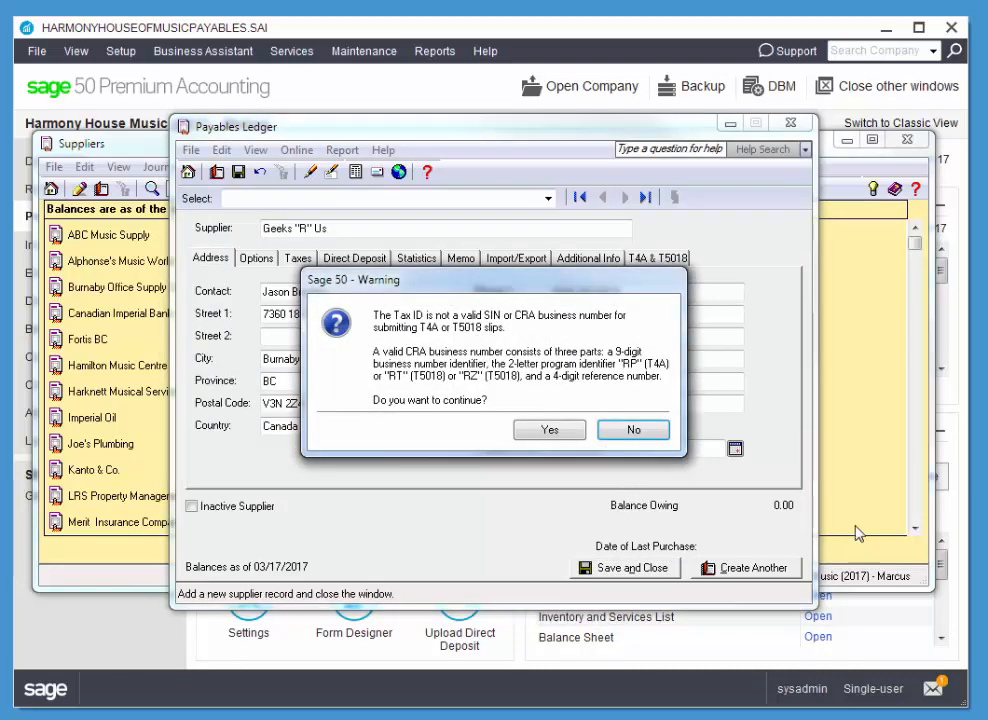
pyautogui.click(550, 430)
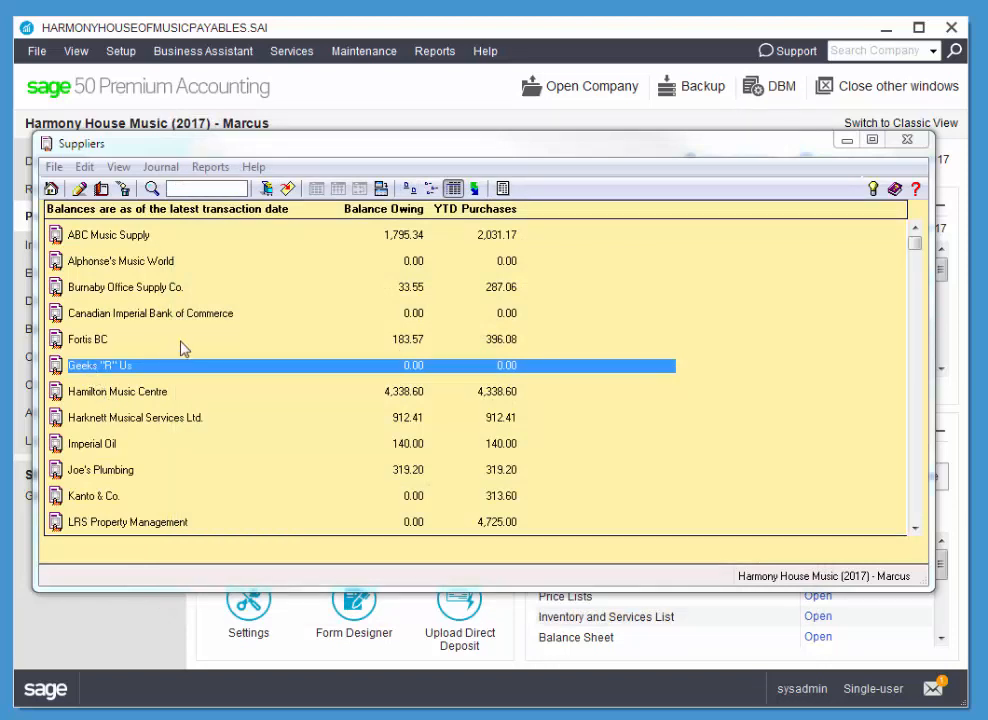
pyautogui.click(97, 292)
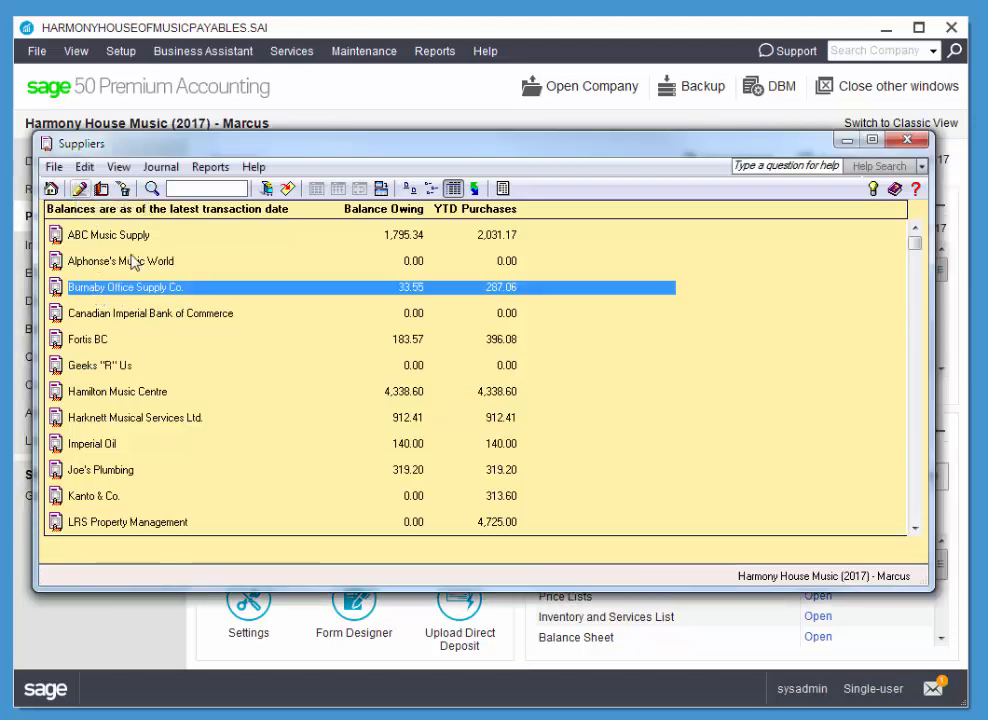
# Open Burnaby Office Supply Co.'s supplier record from the Payables home page.
pyautogui.doubleClick(60, 288)
pyautogui.click(790, 128)
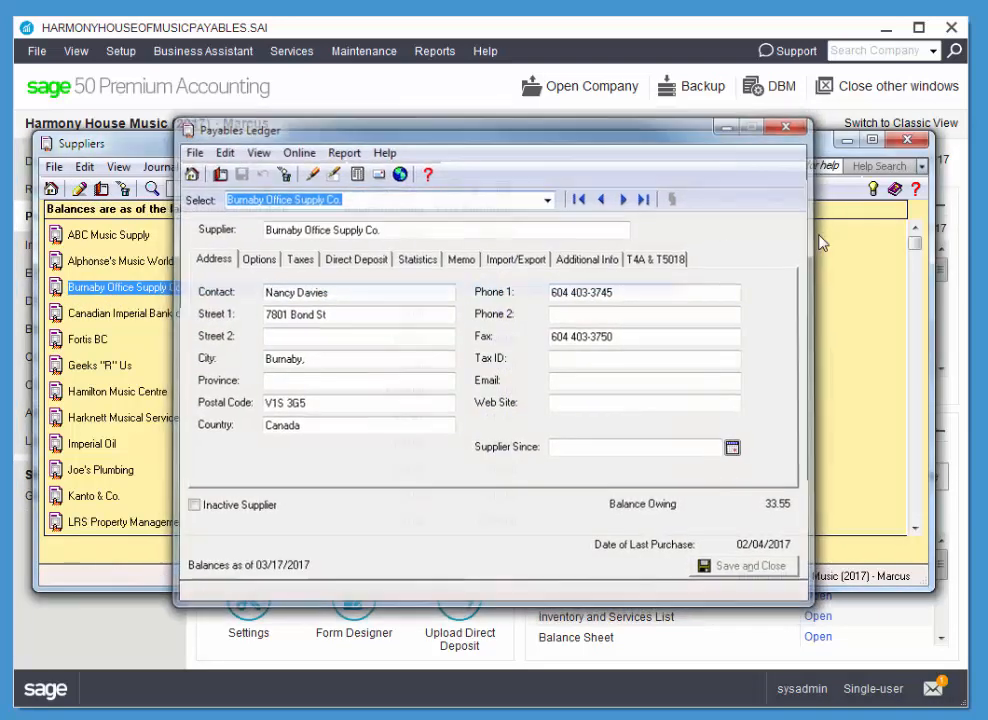
pyautogui.press('Escape')
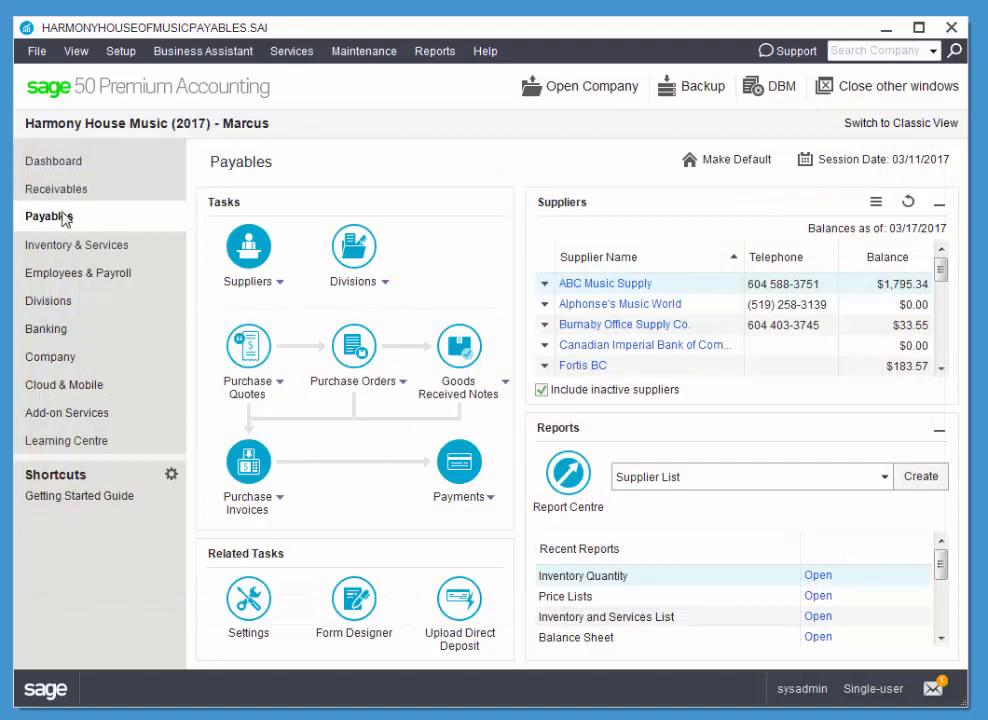
pyautogui.click(578, 326)
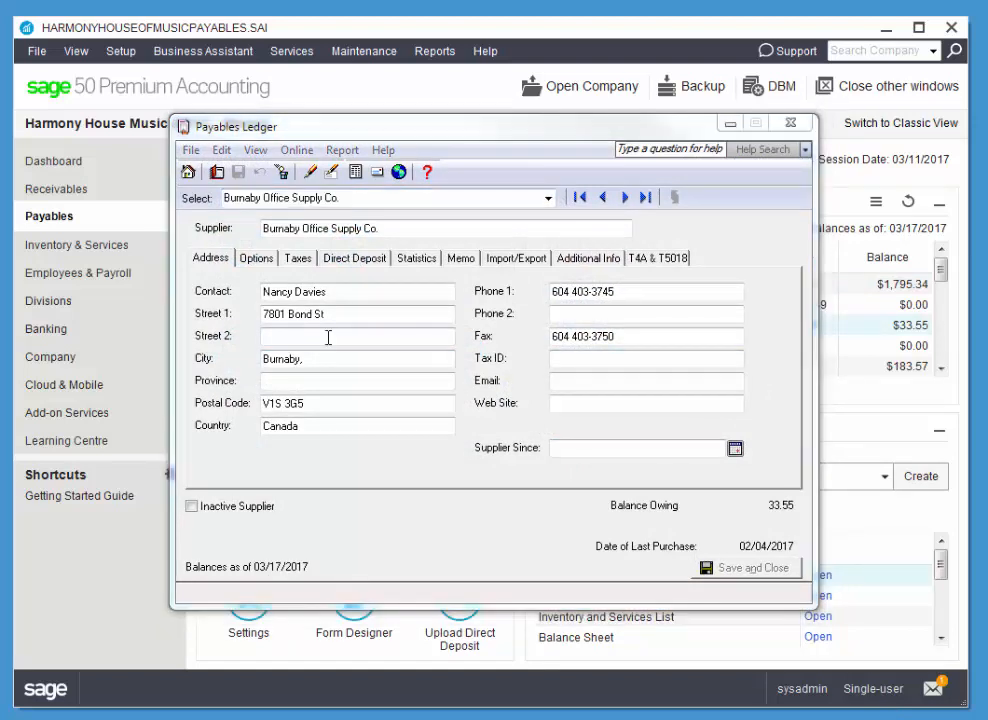
pyautogui.moveTo(335, 313); pyautogui.dragTo(238, 311)
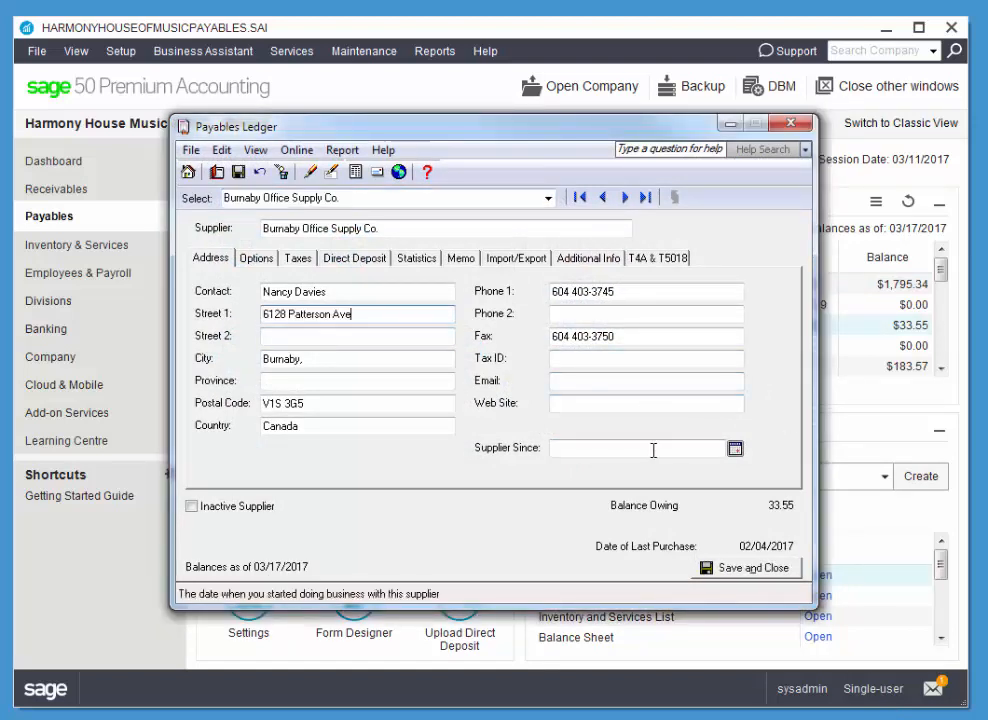
pyautogui.click(314, 357)
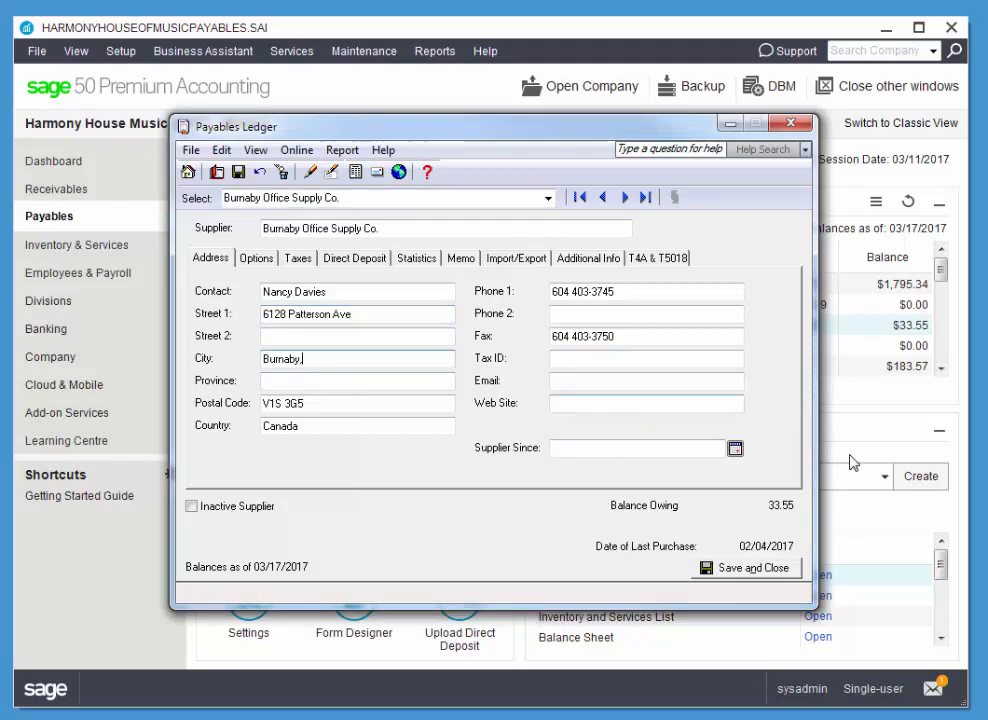
pyautogui.press('Tab')
pyautogui.write('B')
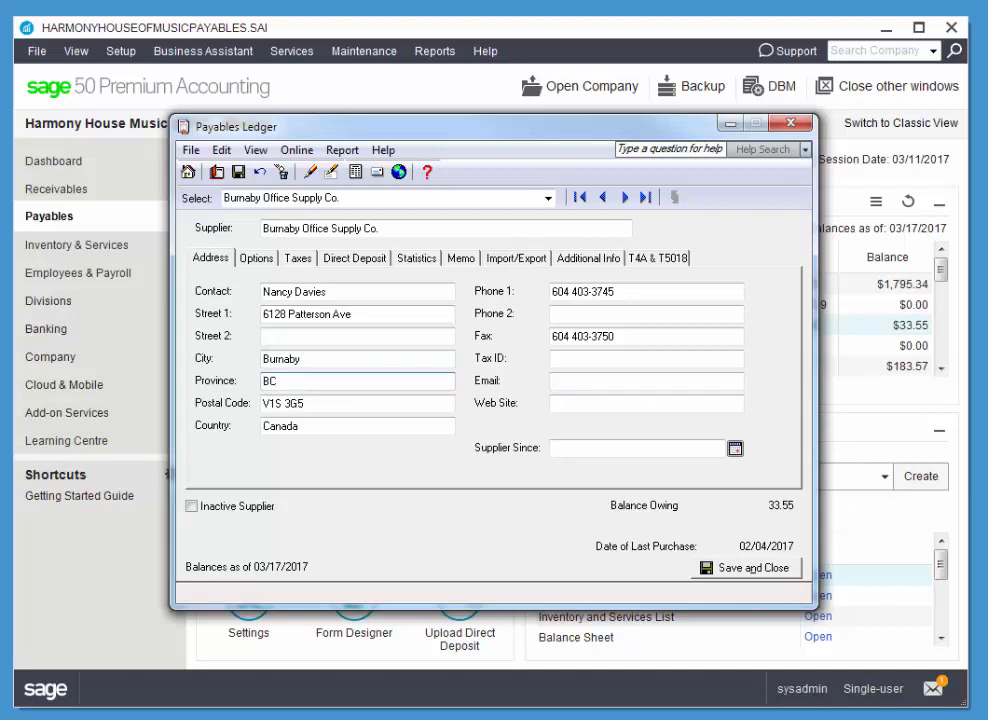
pyautogui.press('Tab')
pyautogui.write('v5h4p3')
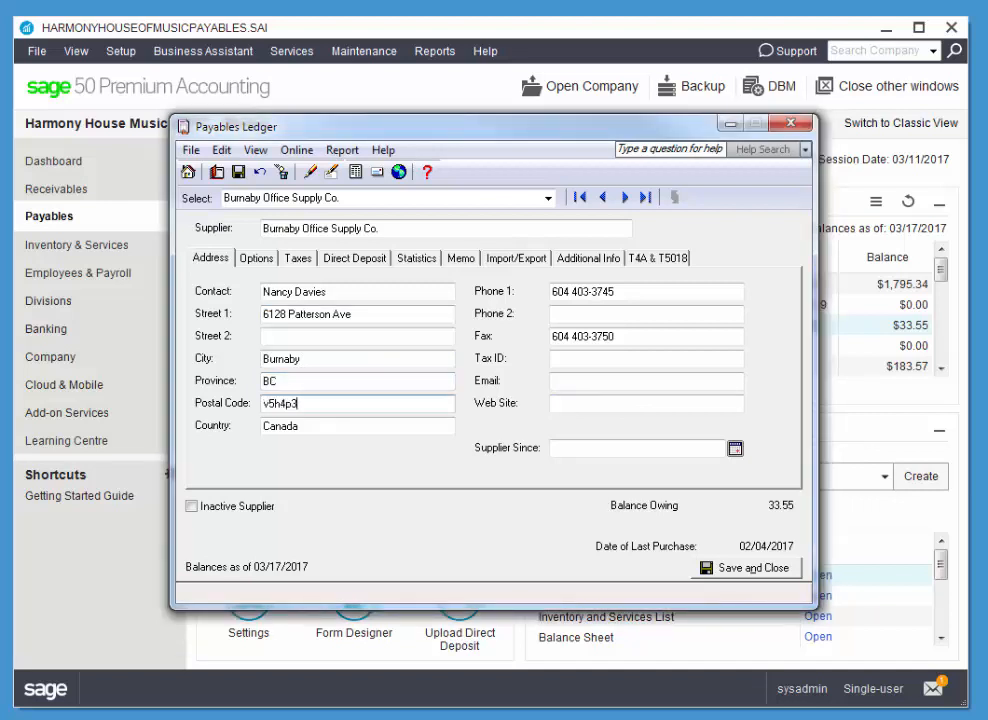
pyautogui.press('Tab')
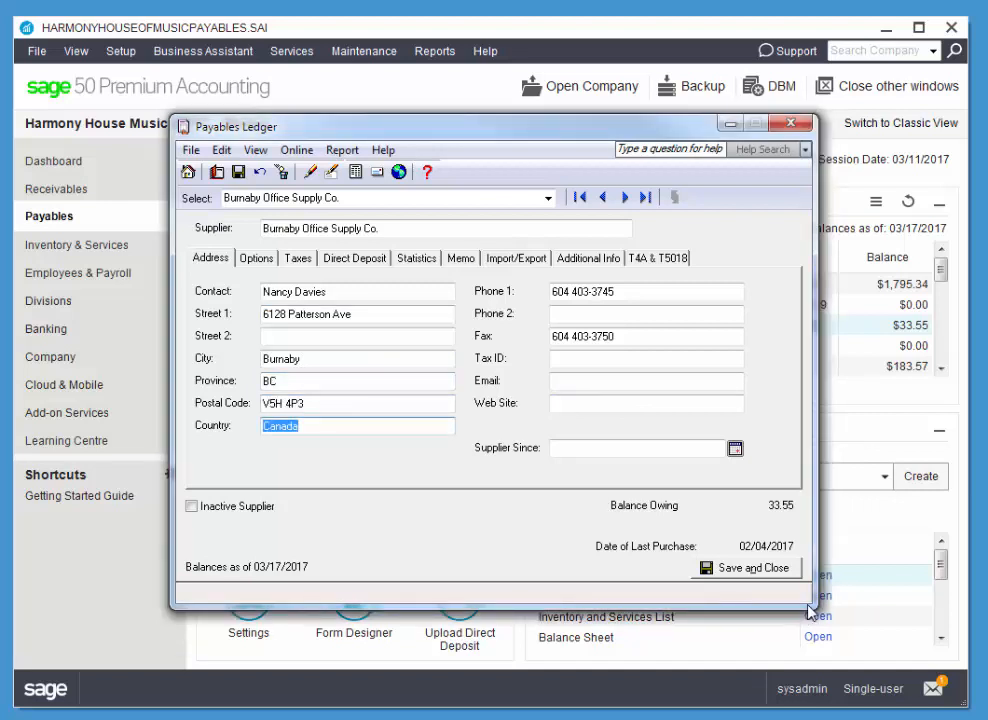
# Set the supplier's default expense account to 5700 Office Supplies and close the record.
pyautogui.click(250, 263)
pyautogui.click(503, 285)
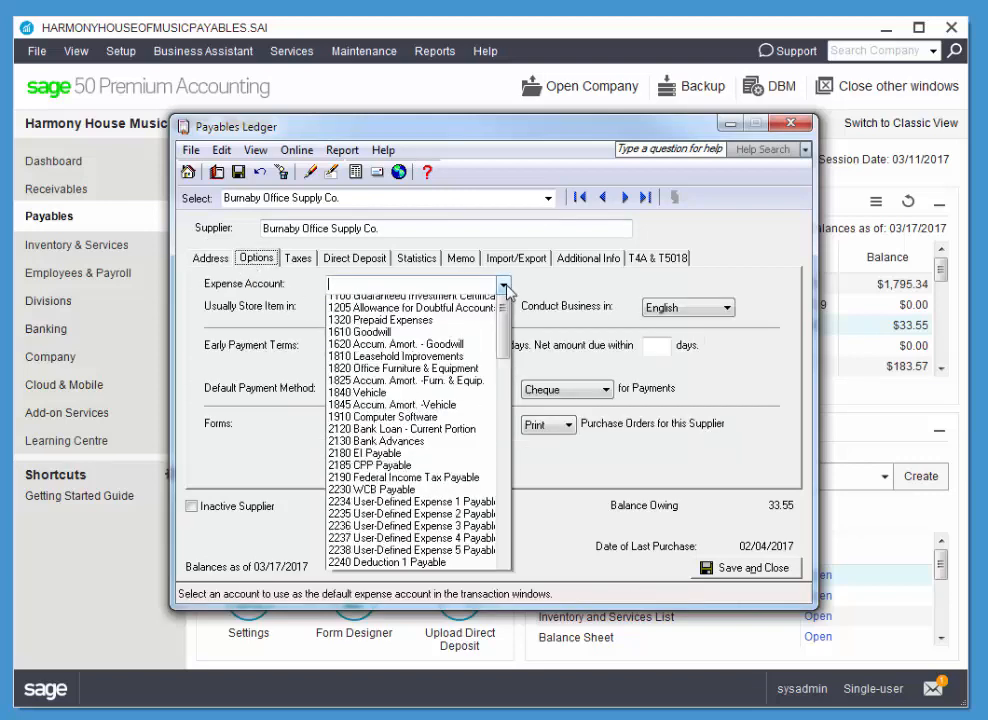
pyautogui.moveTo(504, 305); pyautogui.dragTo(505, 610)
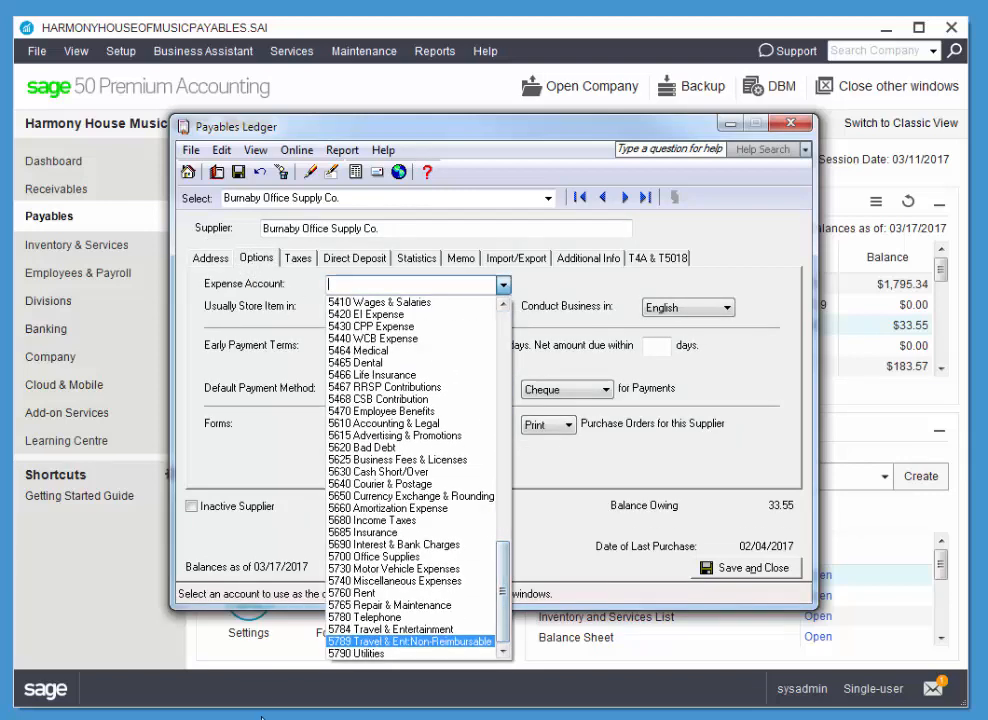
pyautogui.click(359, 557)
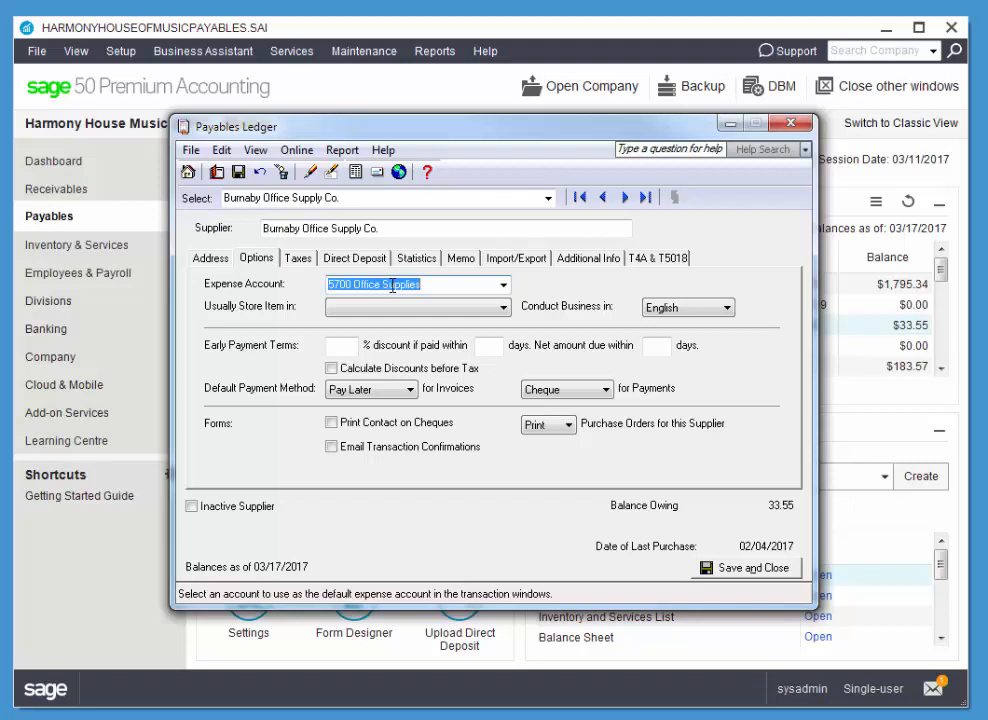
pyautogui.click(790, 126)
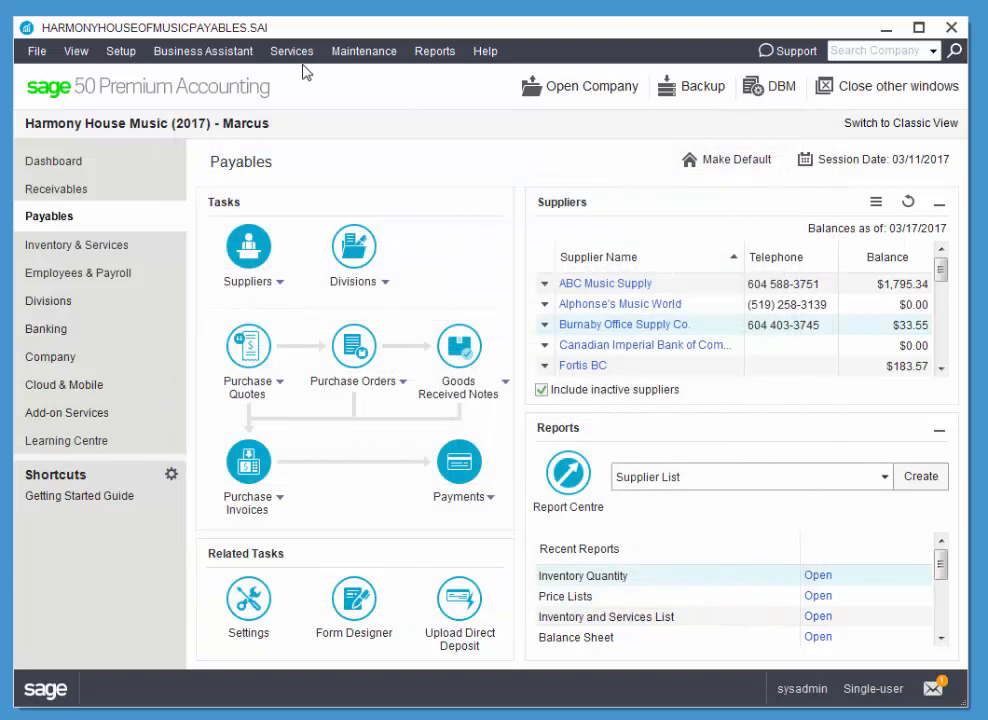
pyautogui.click(119, 54)
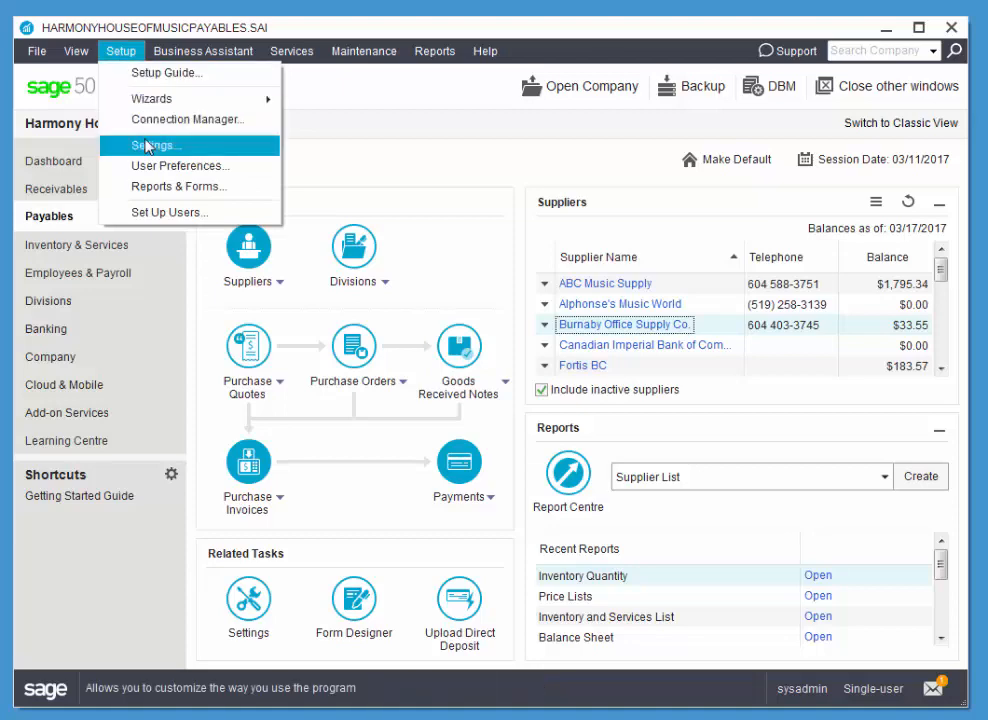
pyautogui.click(410, 213)
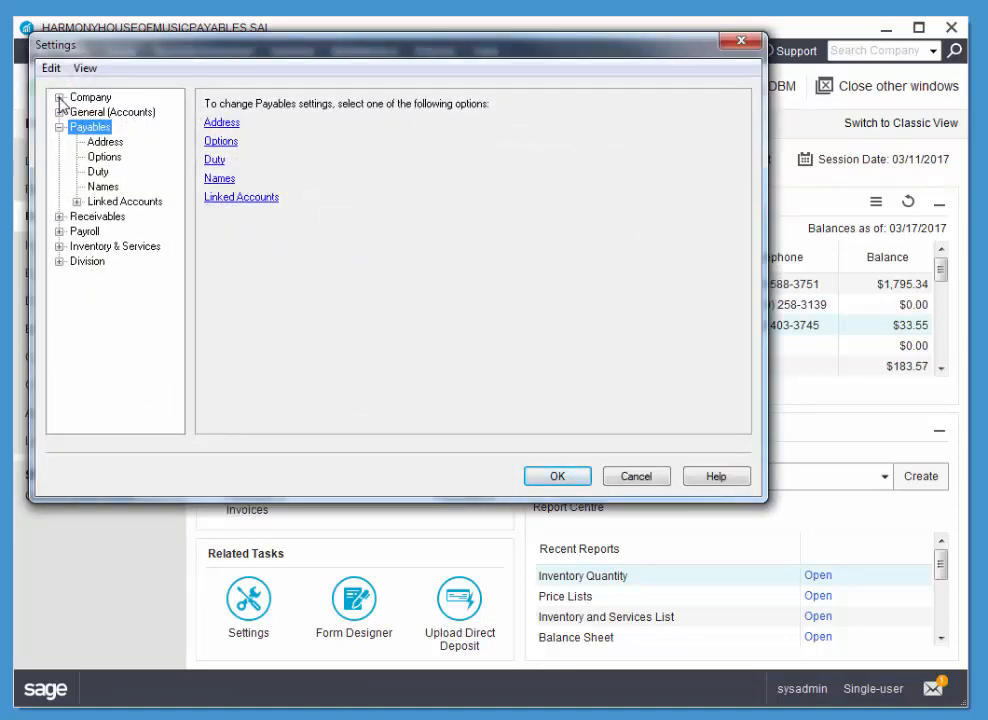
pyautogui.click(59, 97)
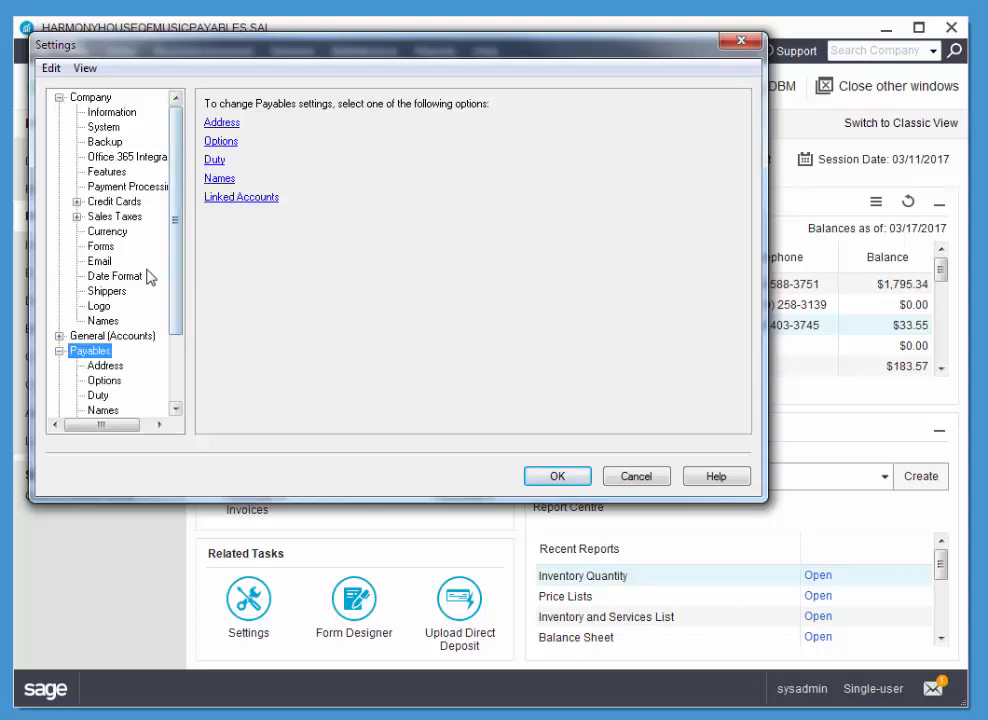
pyautogui.click(108, 291)
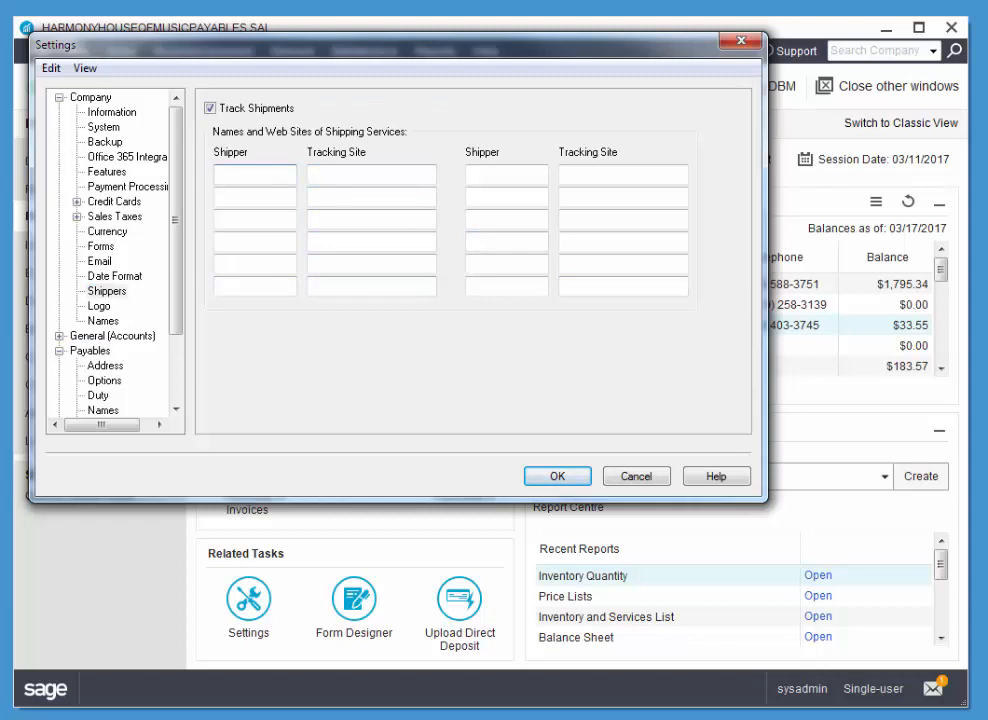
pyautogui.write('FedEx')
pyautogui.press('Tab')
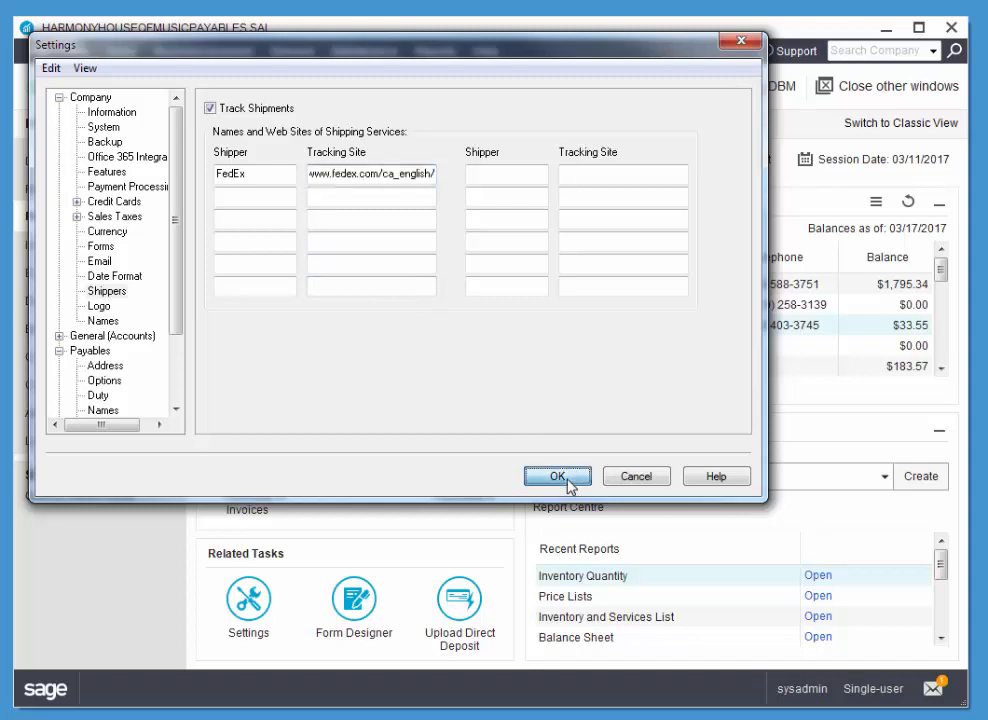
pyautogui.click(560, 477)
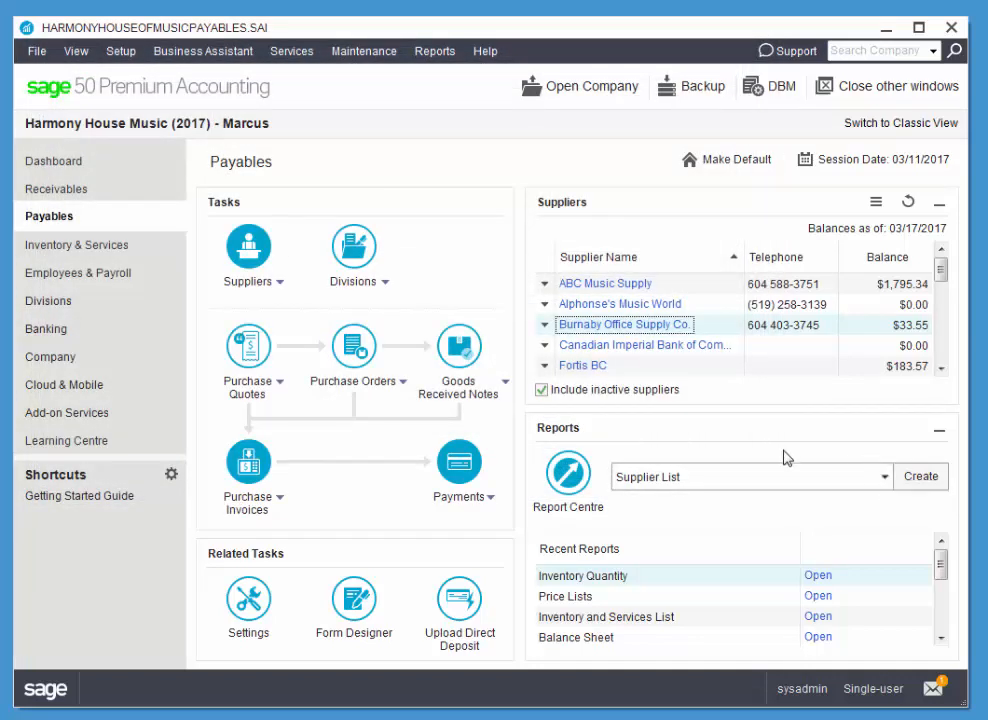